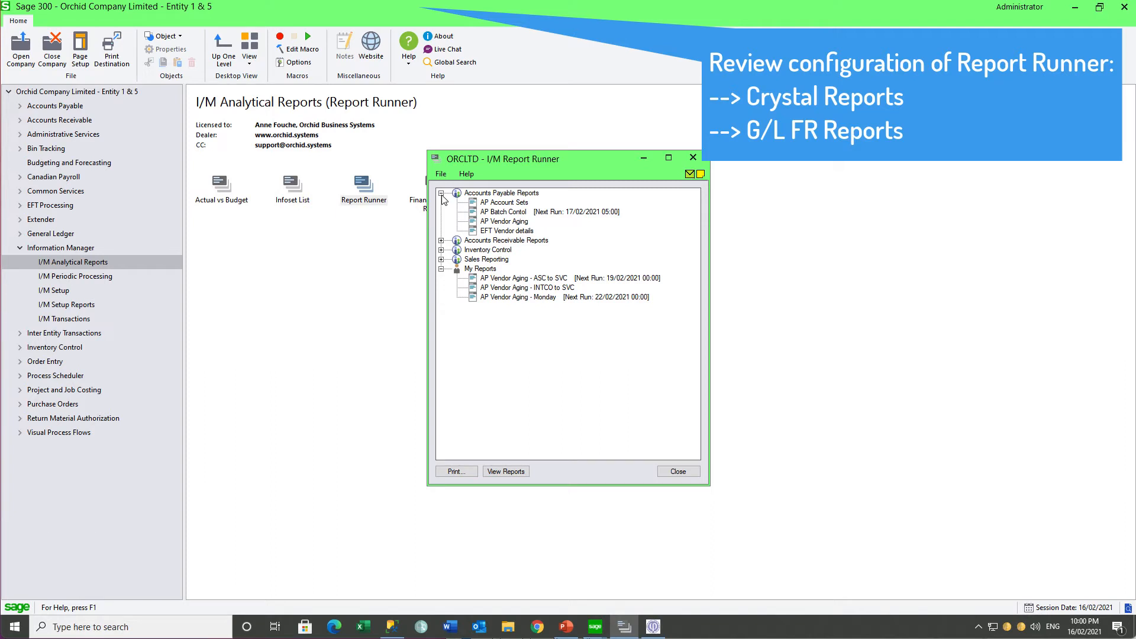
# - Review the scheduled AP Batch Control and AP Vendor Aging - ASC to SVC reports in the ORCLTD Report Runner, and close it
pyautogui.click(495, 204)
pyautogui.click(501, 214)
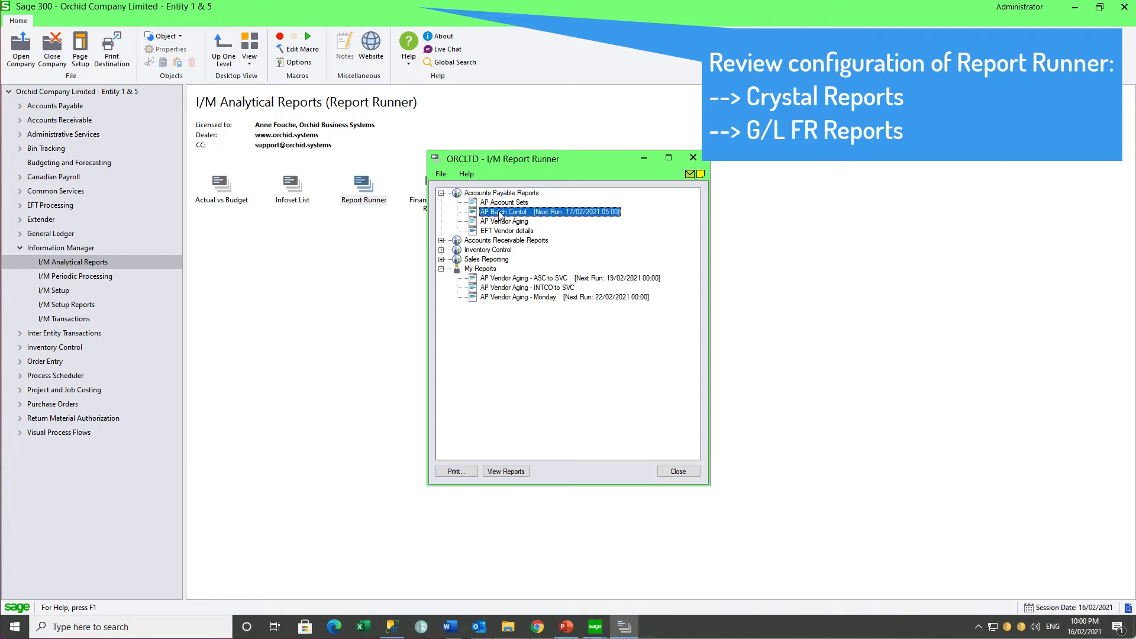
pyautogui.click(631, 241)
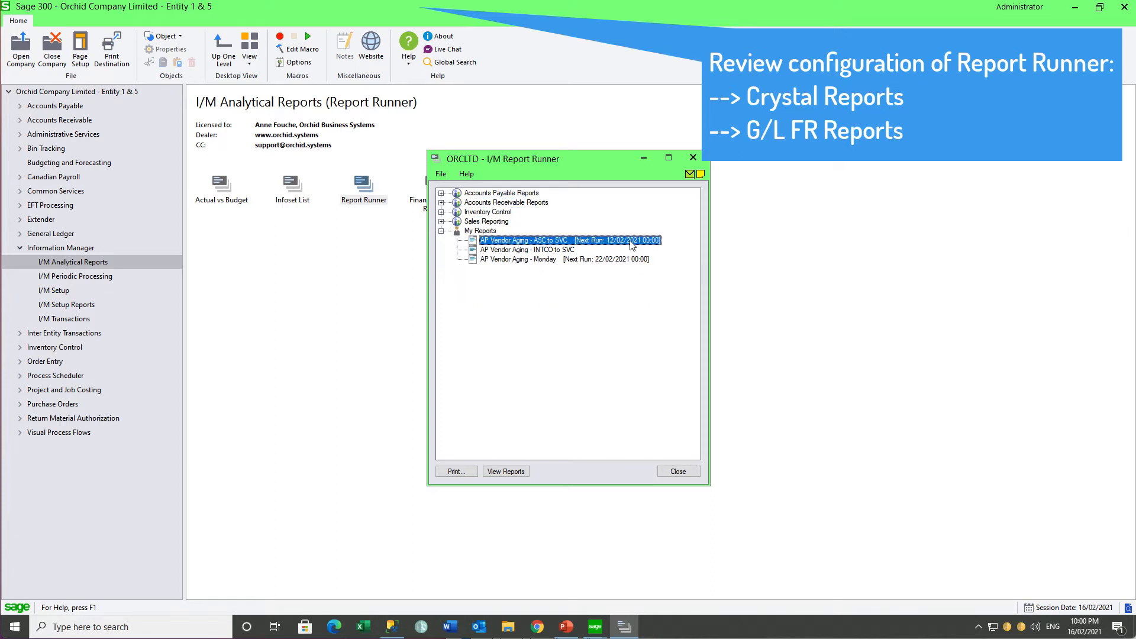
pyautogui.click(693, 158)
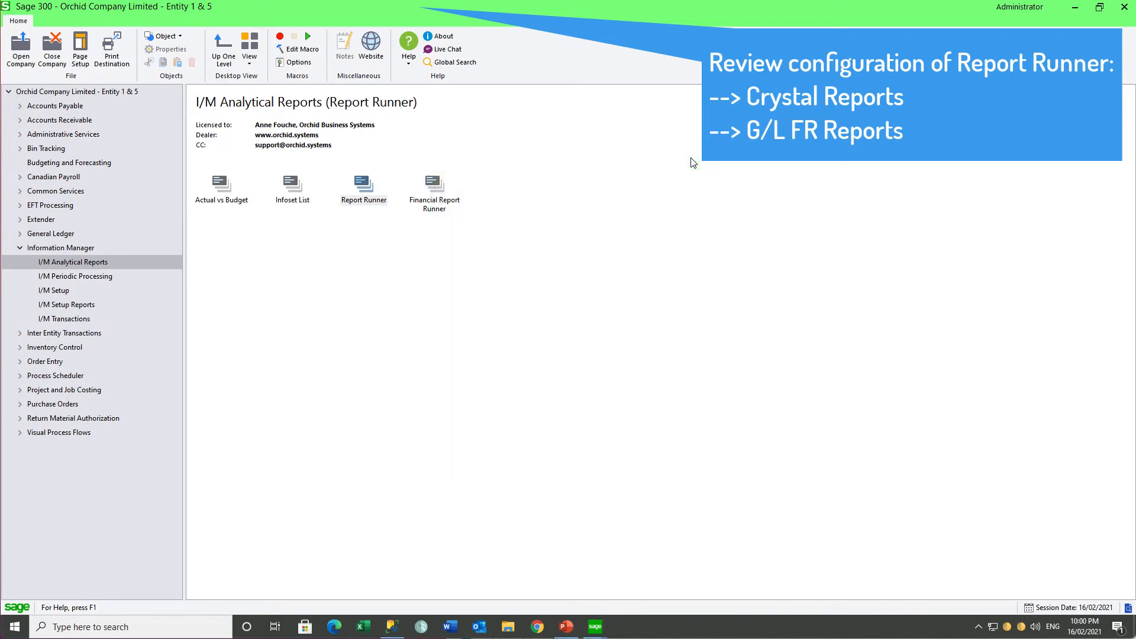
# - In the ORCLTD Financial Report Runner, tick all Department 100 reports, review the Department 200 group, and close without printing
pyautogui.doubleClick(440, 191)
pyautogui.click(441, 194)
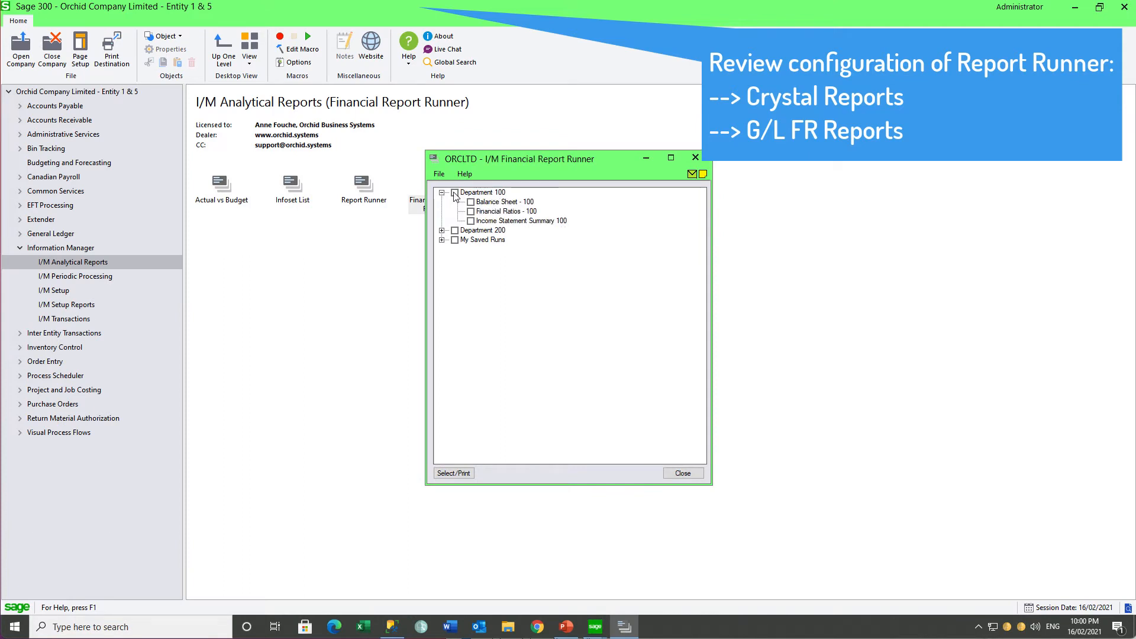
pyautogui.click(454, 193)
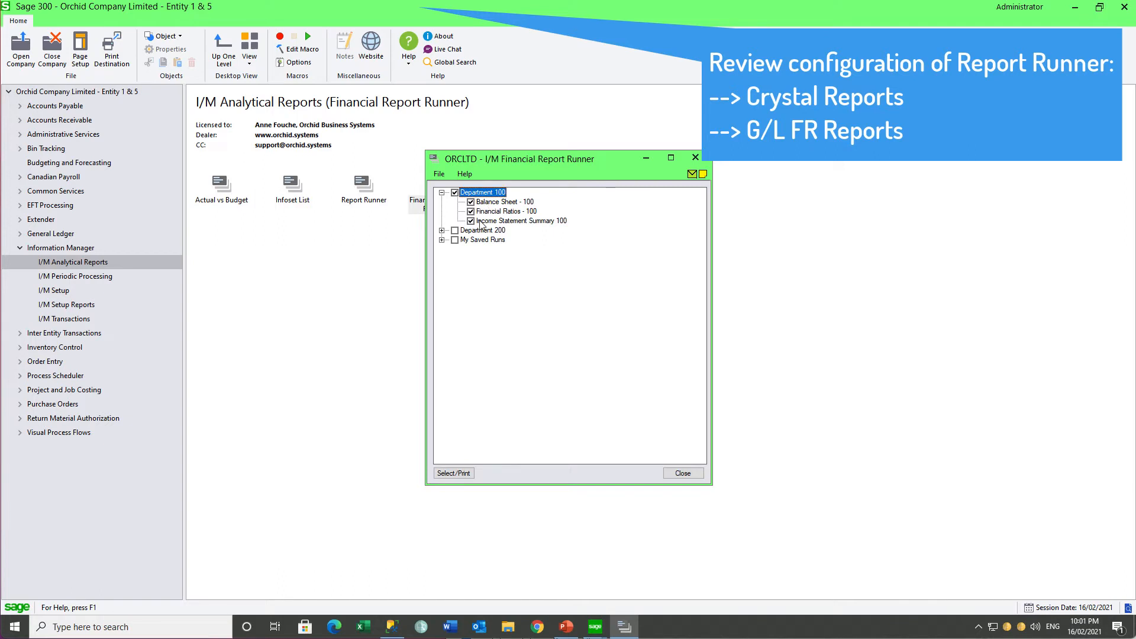
pyautogui.click(441, 231)
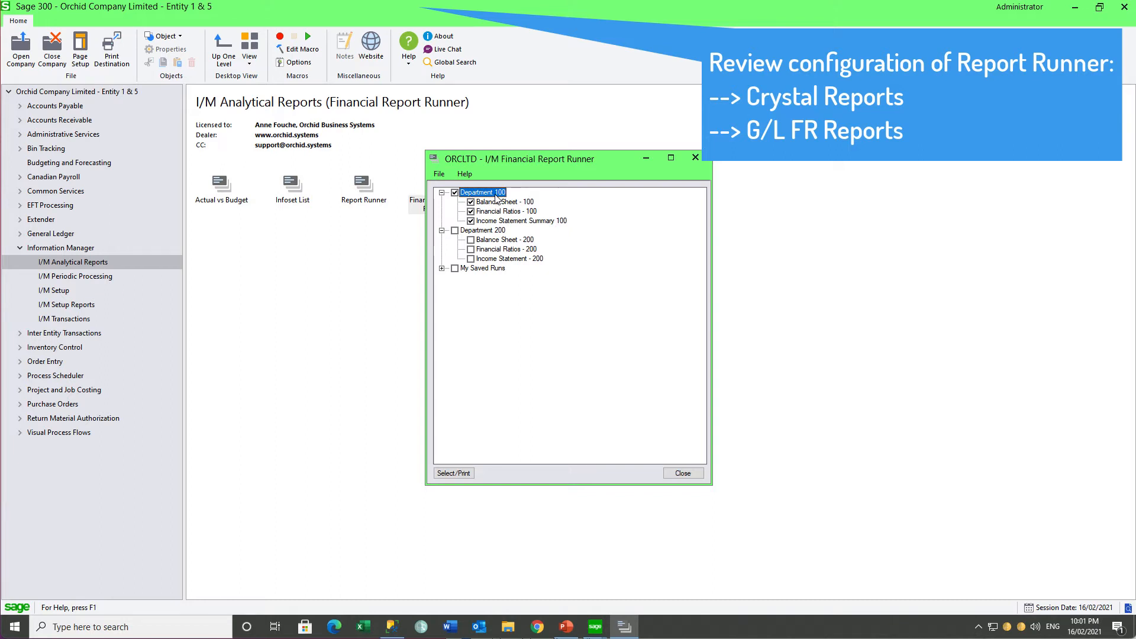
pyautogui.click(695, 157)
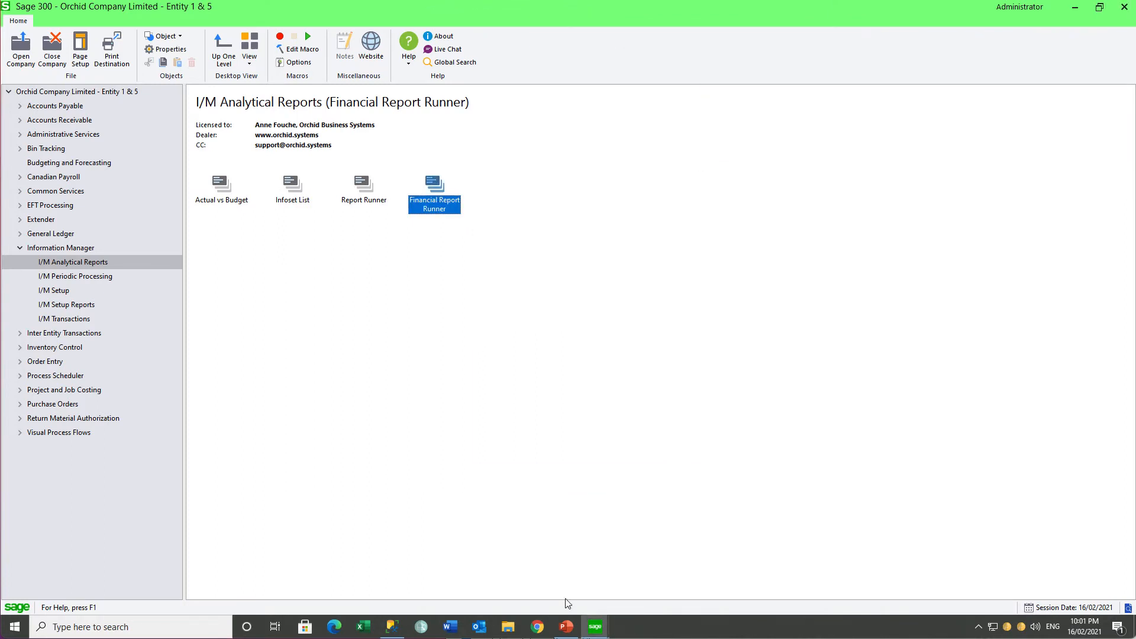
# - Switch to the O11 company window and review the e-mail settings in the I/M Options
pyautogui.click(597, 632)
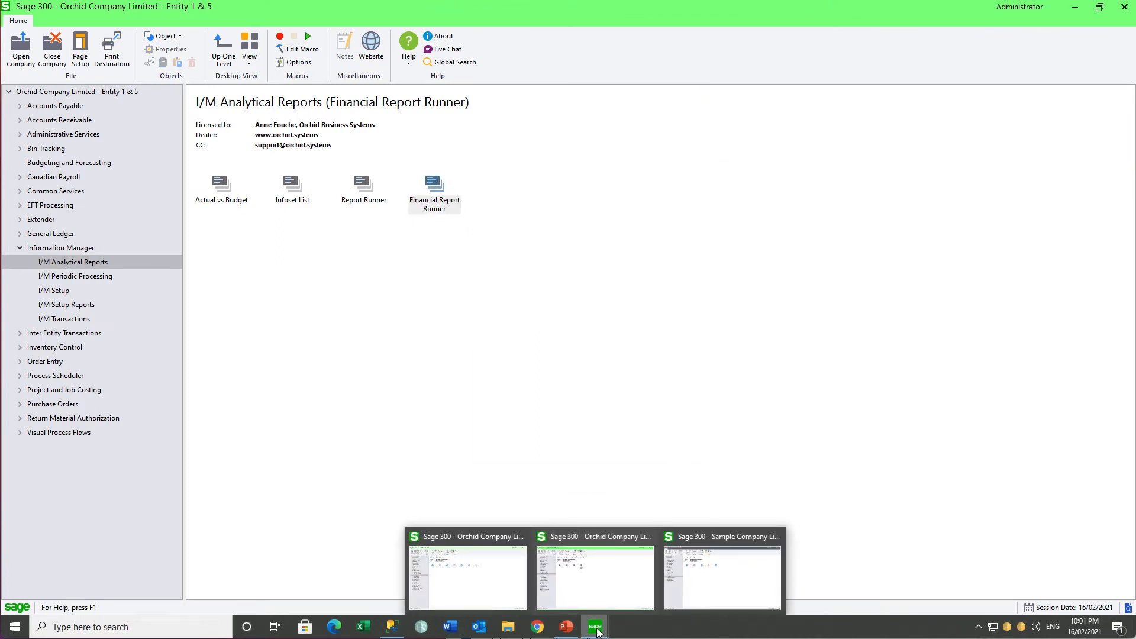
pyautogui.click(490, 584)
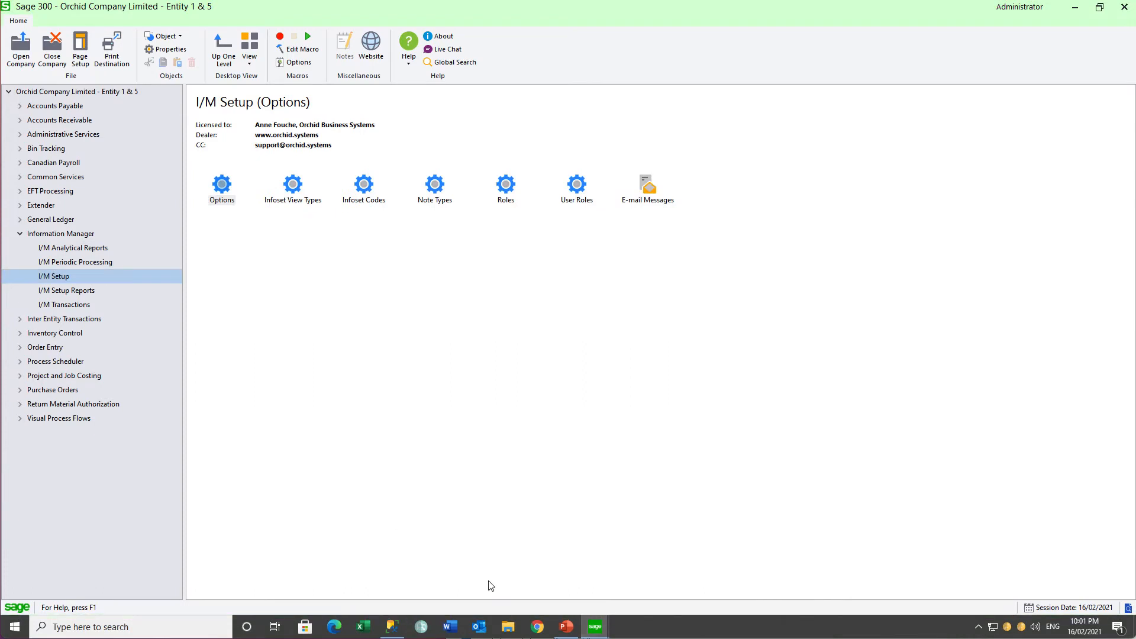
pyautogui.doubleClick(221, 185)
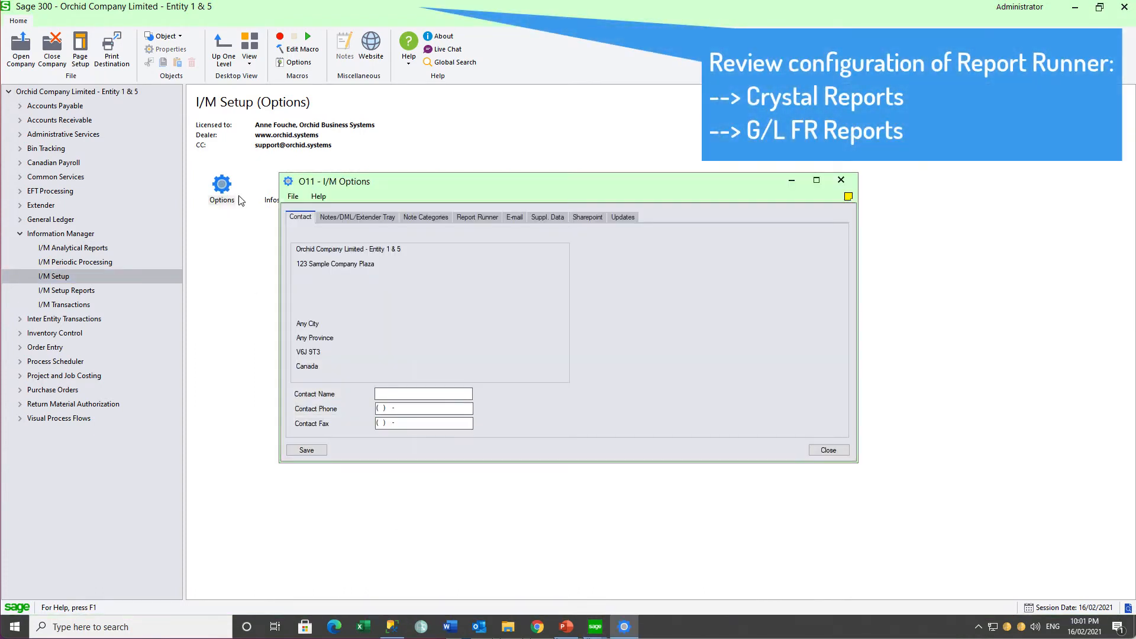
pyautogui.click(514, 217)
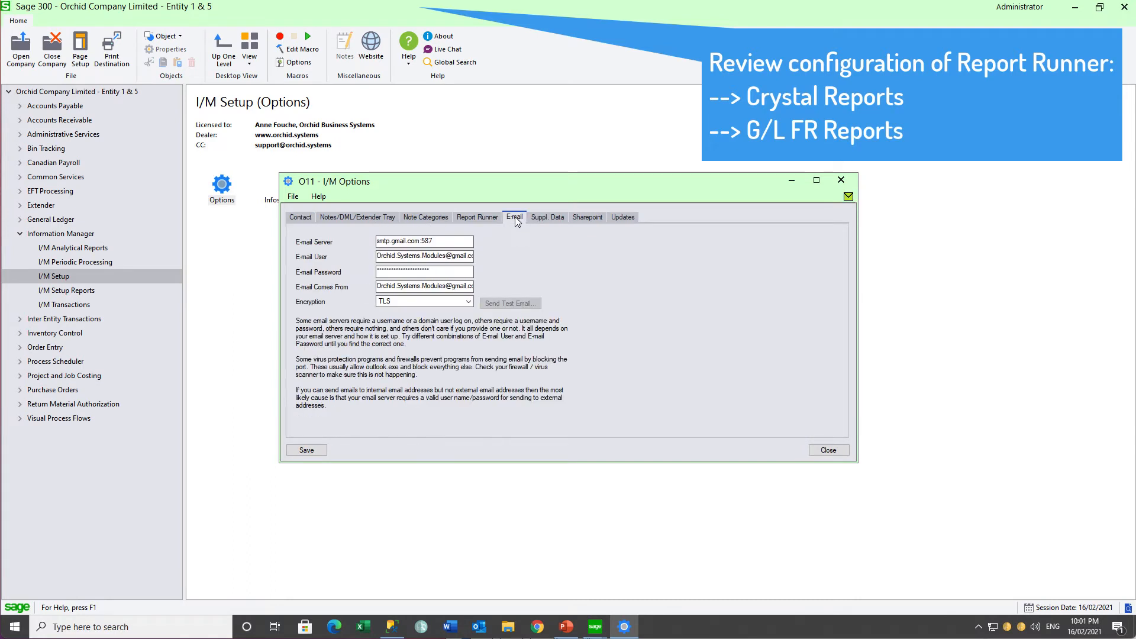
pyautogui.click(838, 184)
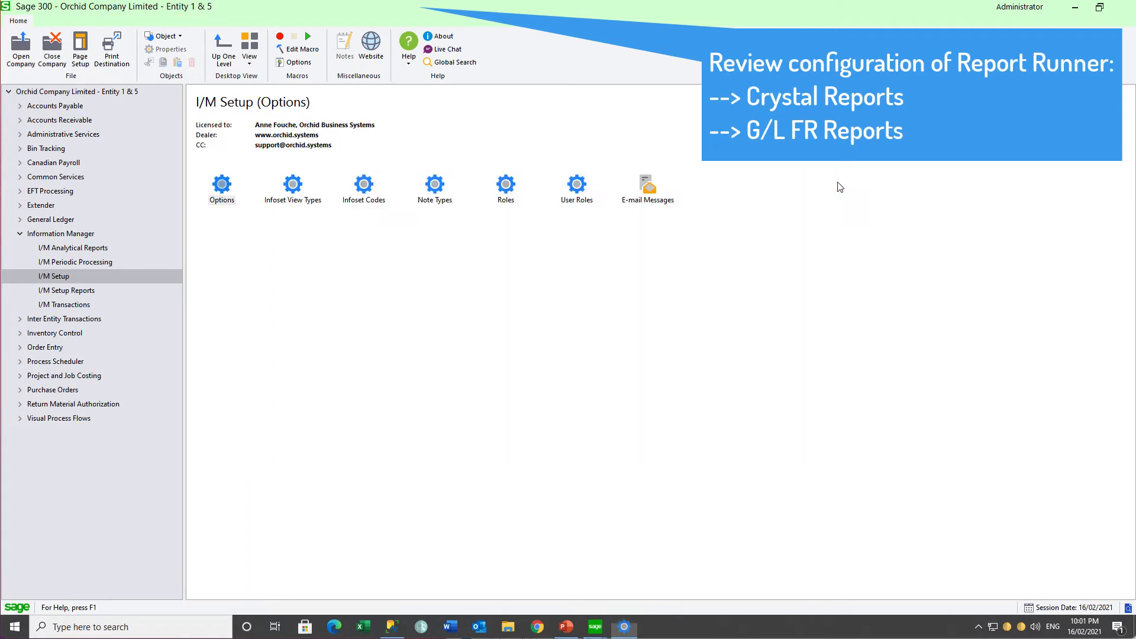
# - Review the FINREPORTS message in the I/M E-mail Messages setup and close it
pyautogui.click(648, 188)
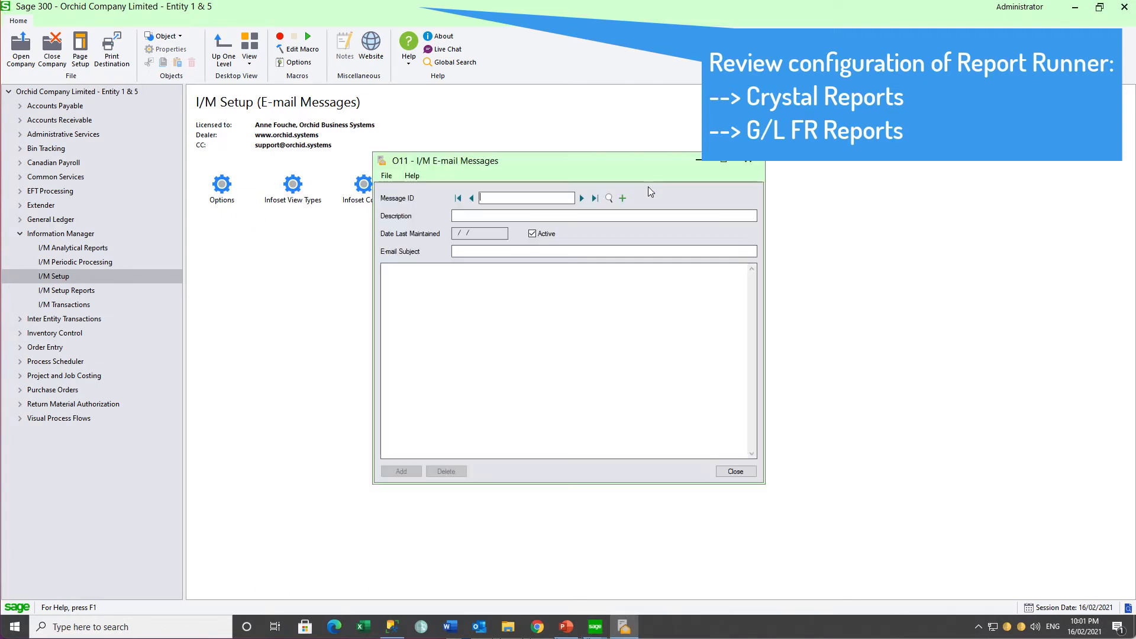
pyautogui.click(580, 199)
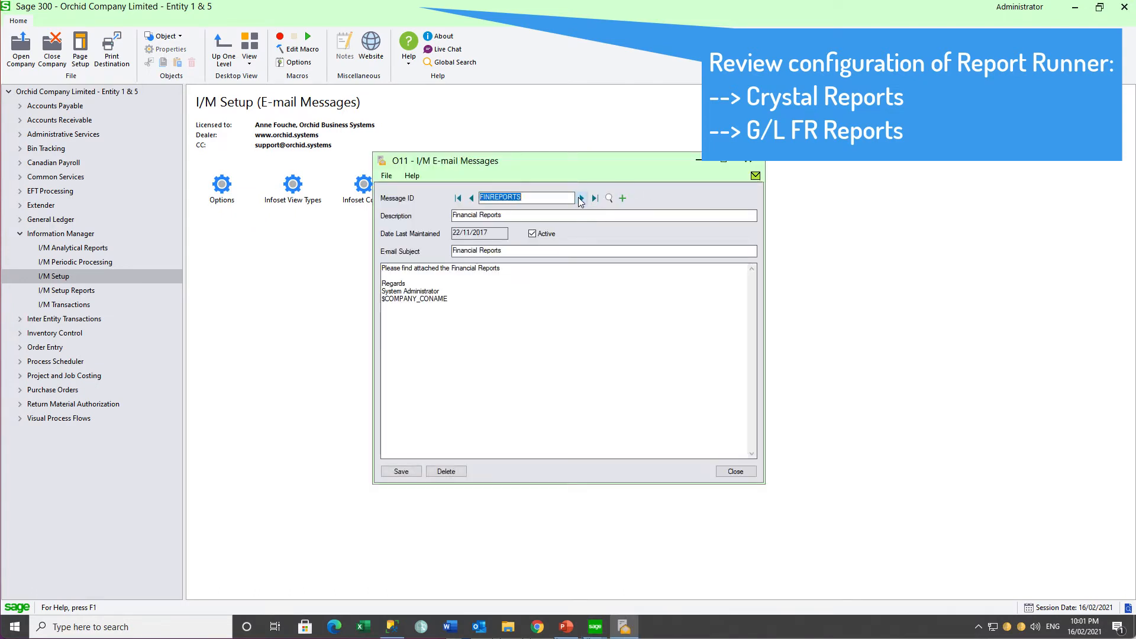
pyautogui.click(747, 161)
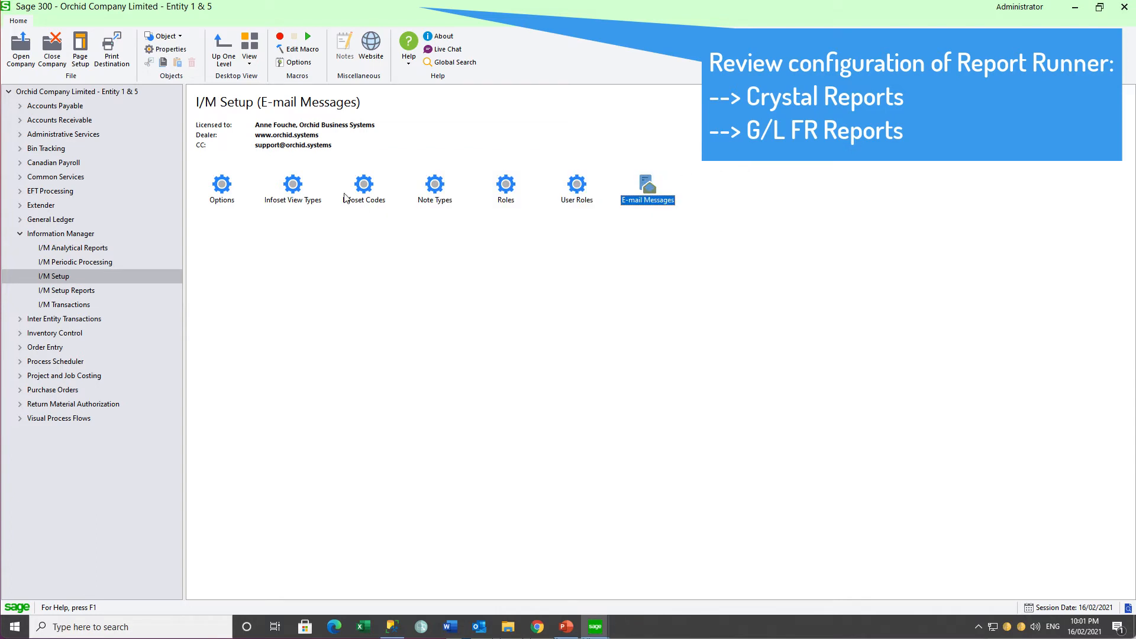
# - Review the AP Vendor Aging - ASC to SVC saved report in O11's Report Runner and close it
pyautogui.click(96, 250)
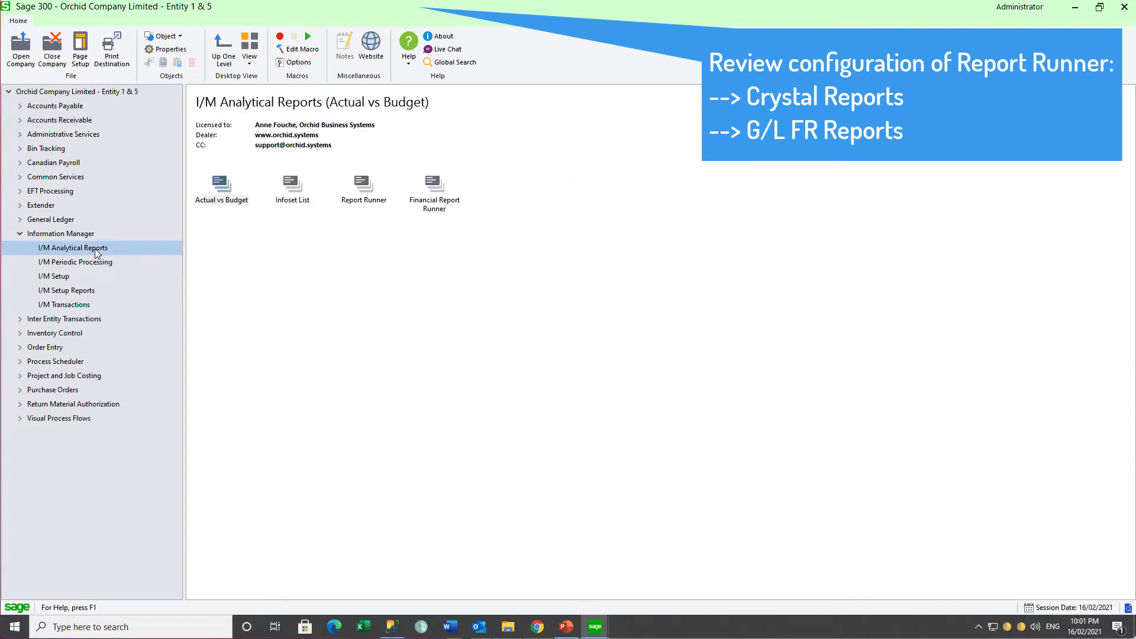
pyautogui.click(363, 189)
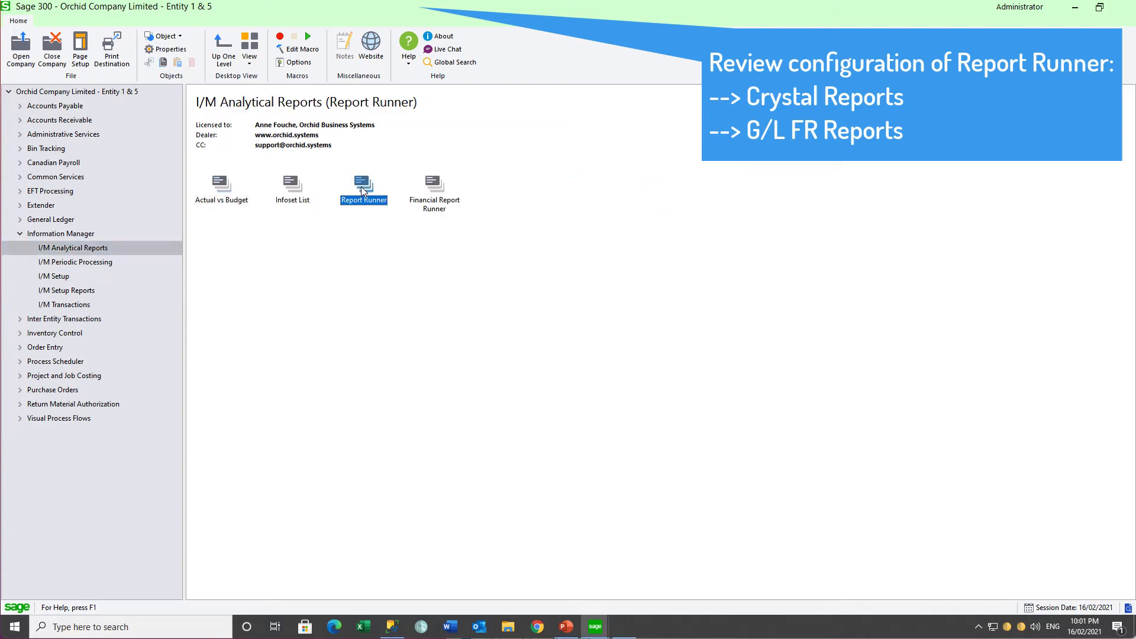
pyautogui.doubleClick(363, 190)
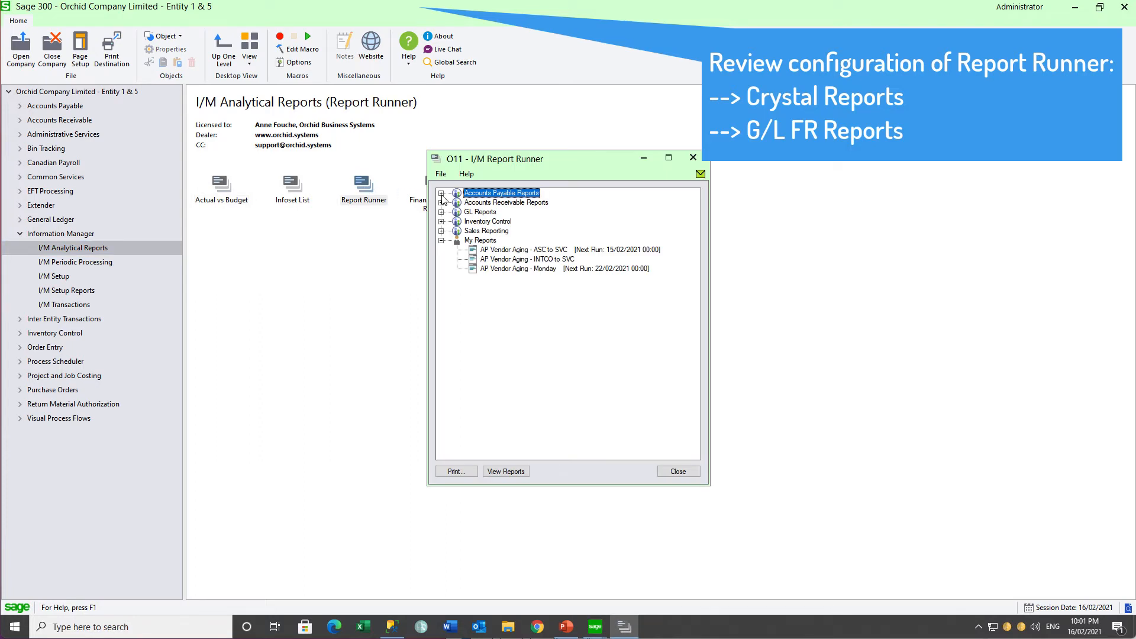
pyautogui.click(491, 252)
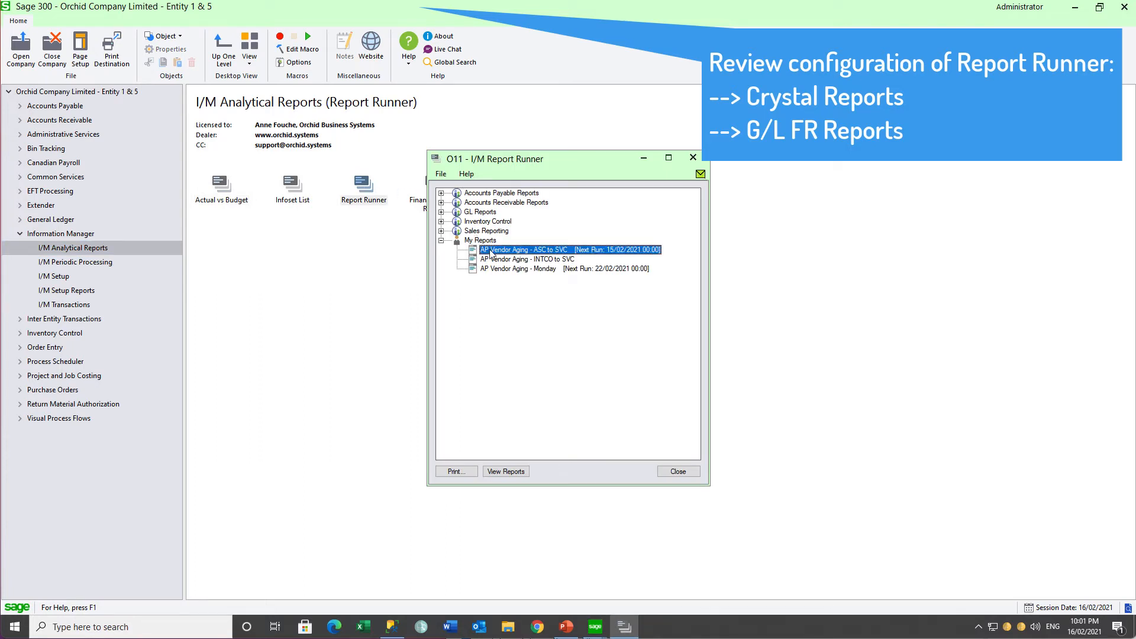
pyautogui.click(678, 472)
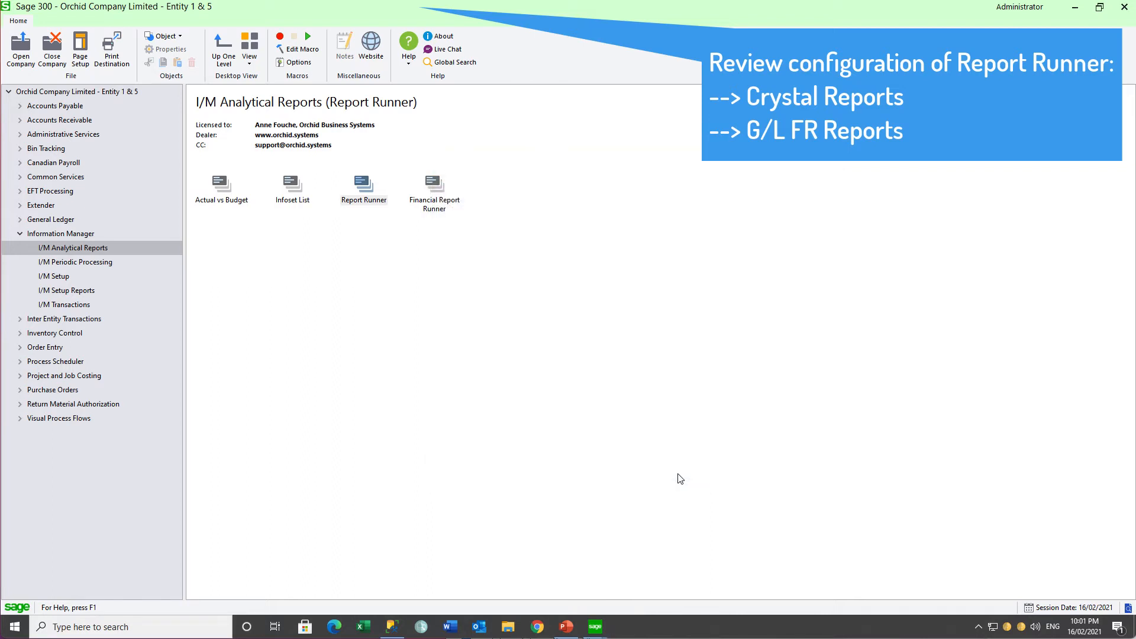
# - In O11's Financial Report Runner, expand both department groups, tick all Department 200 reports, and close without printing
pyautogui.doubleClick(435, 191)
pyautogui.click(442, 192)
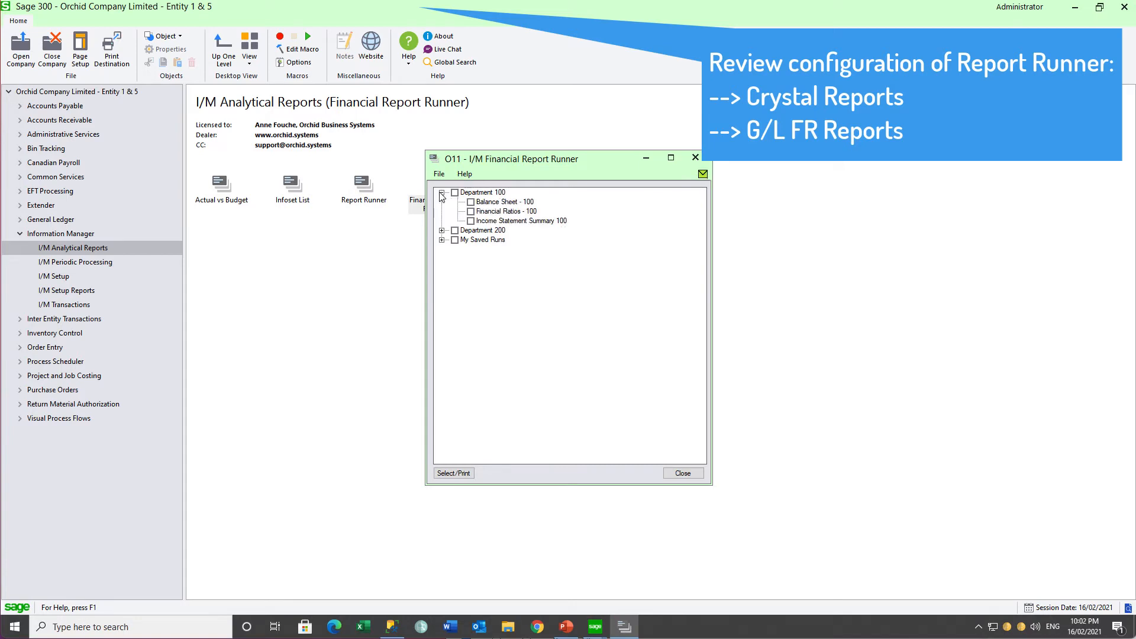
pyautogui.click(442, 230)
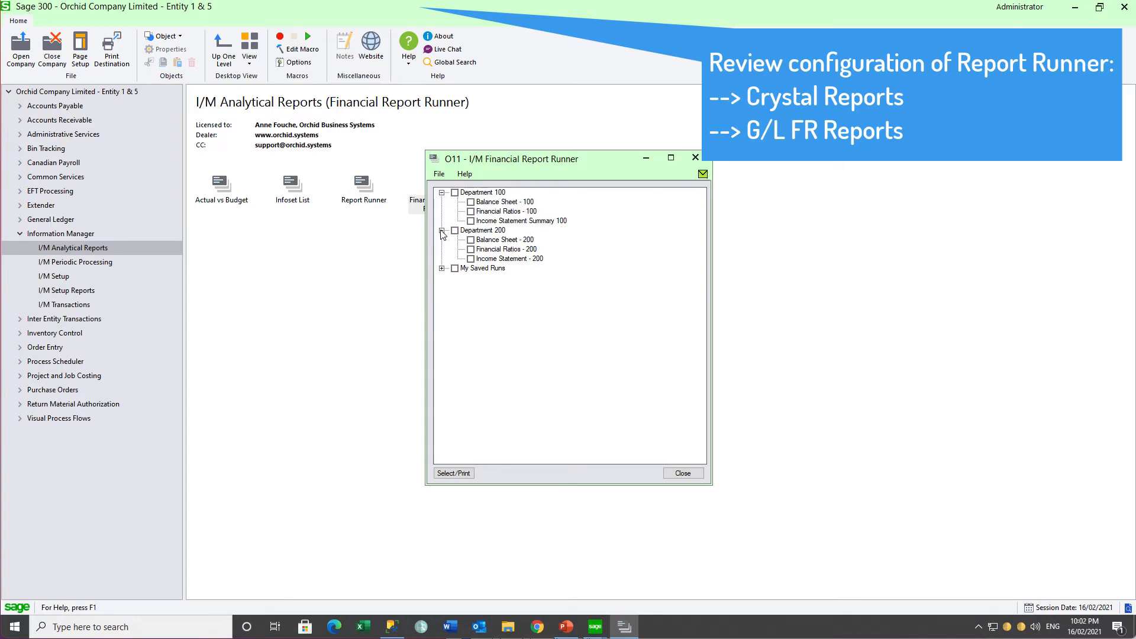
pyautogui.click(454, 230)
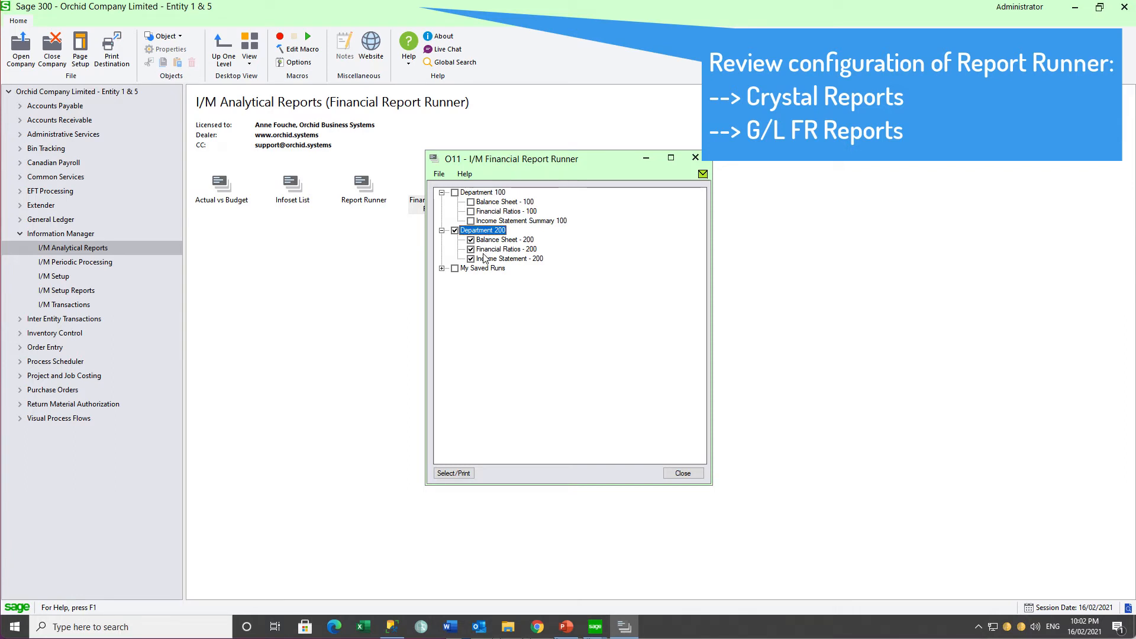
pyautogui.click(696, 163)
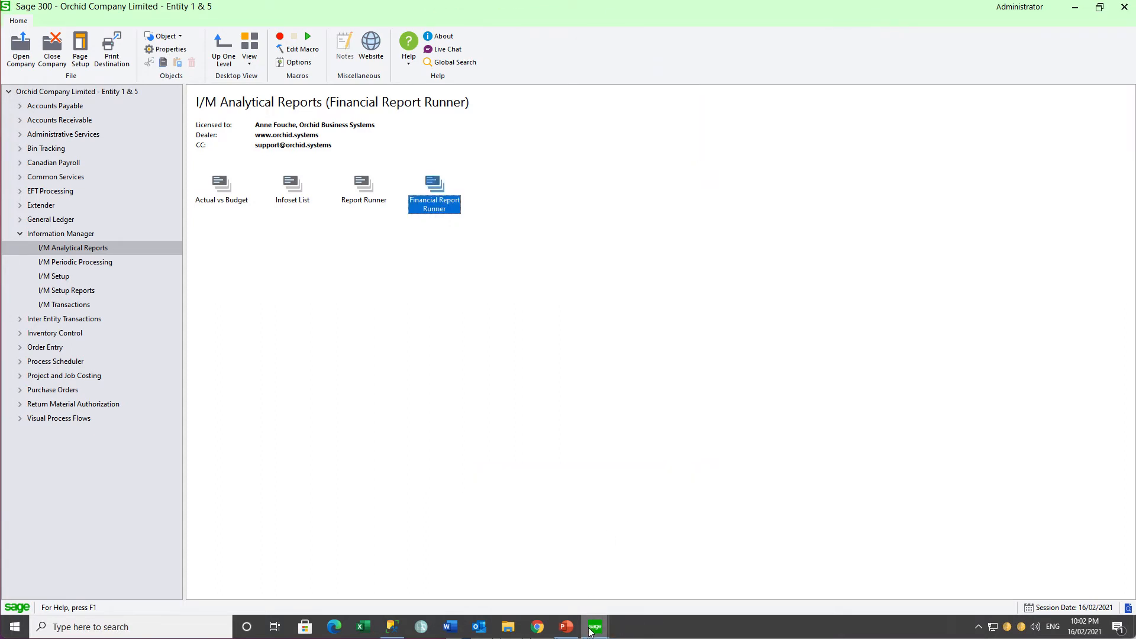
# - Switch to the Sample Company Limited window and review the Process Scheduler's processing login and company options
pyautogui.moveTo(590, 632)
pyautogui.click(713, 571)
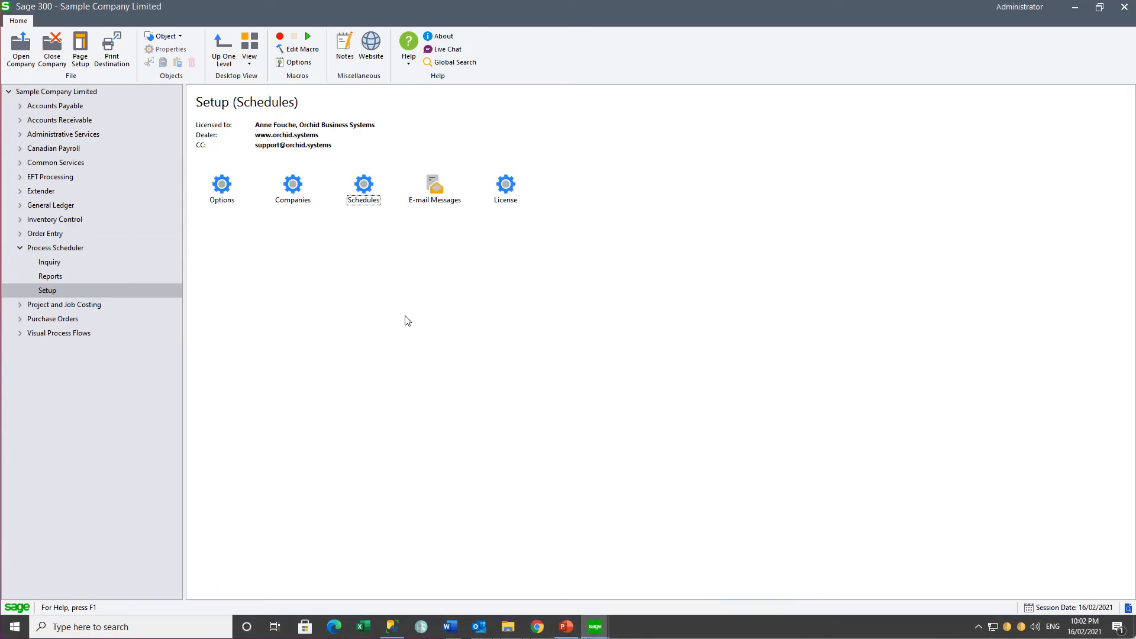
pyautogui.doubleClick(227, 193)
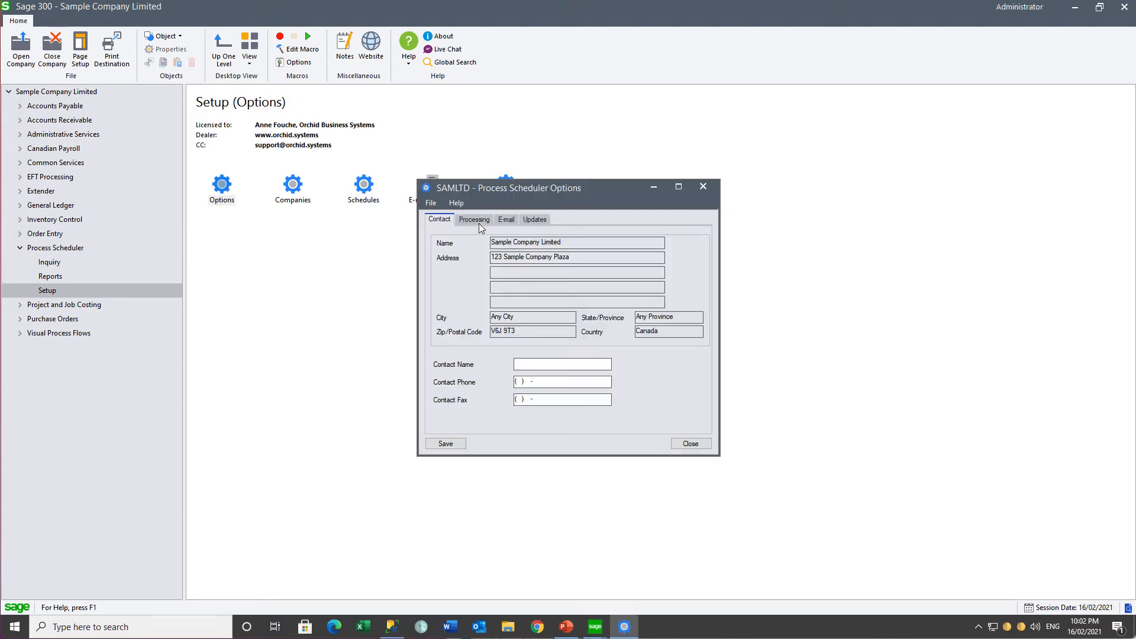
pyautogui.click(477, 220)
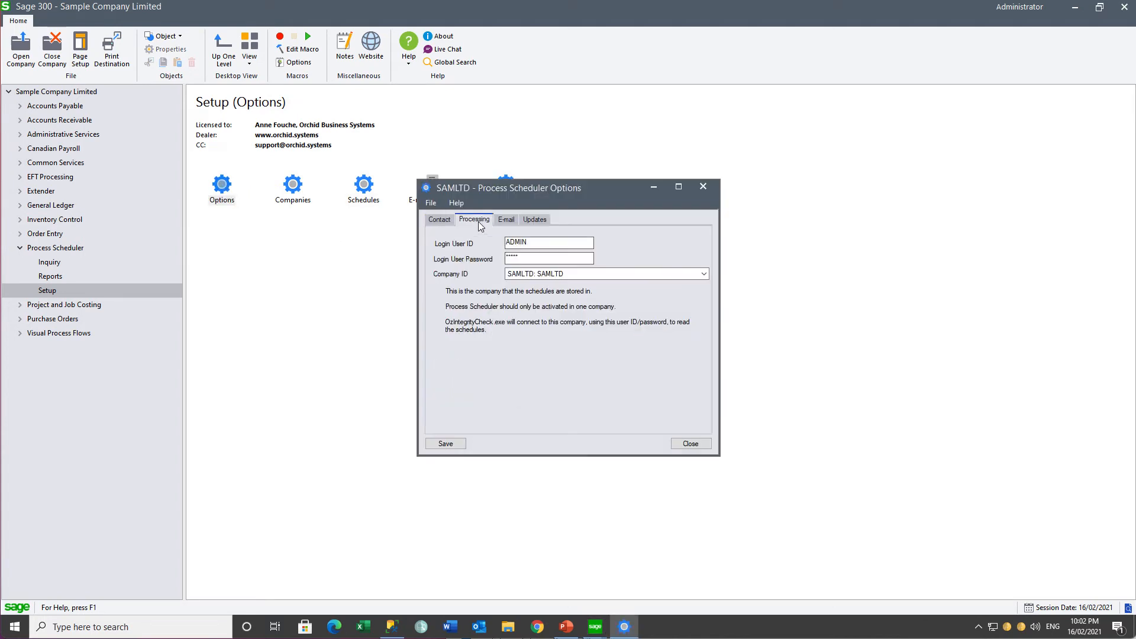
pyautogui.click(701, 188)
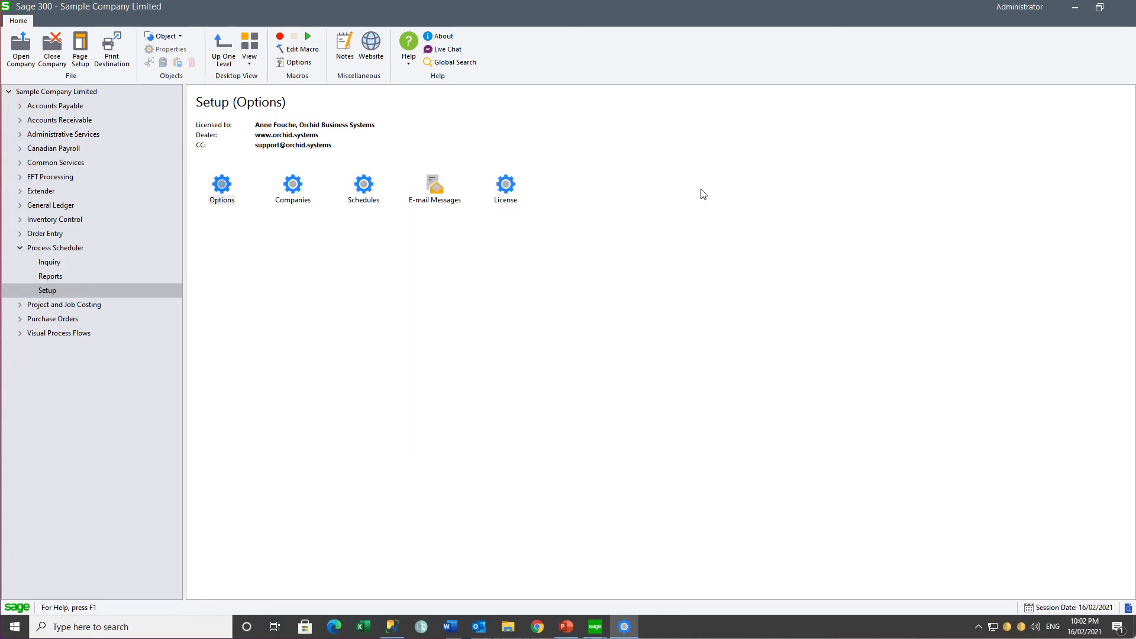
# - Review the Process Scheduler login setup for companies O11 and ORCLTD, and close the Companies window
pyautogui.doubleClick(295, 190)
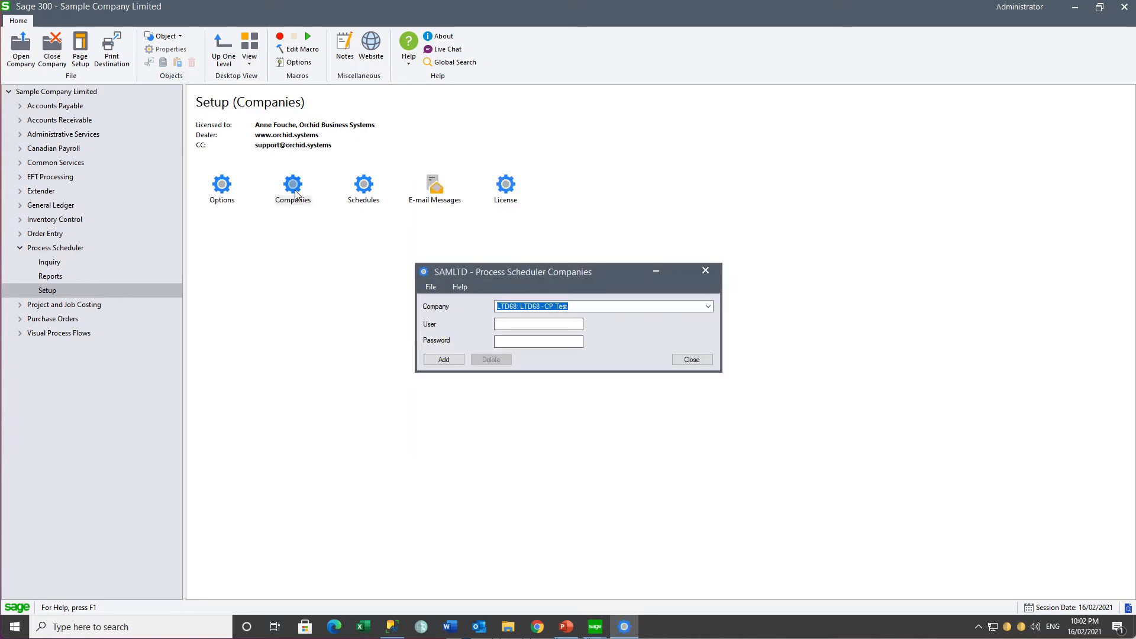
pyautogui.click(601, 306)
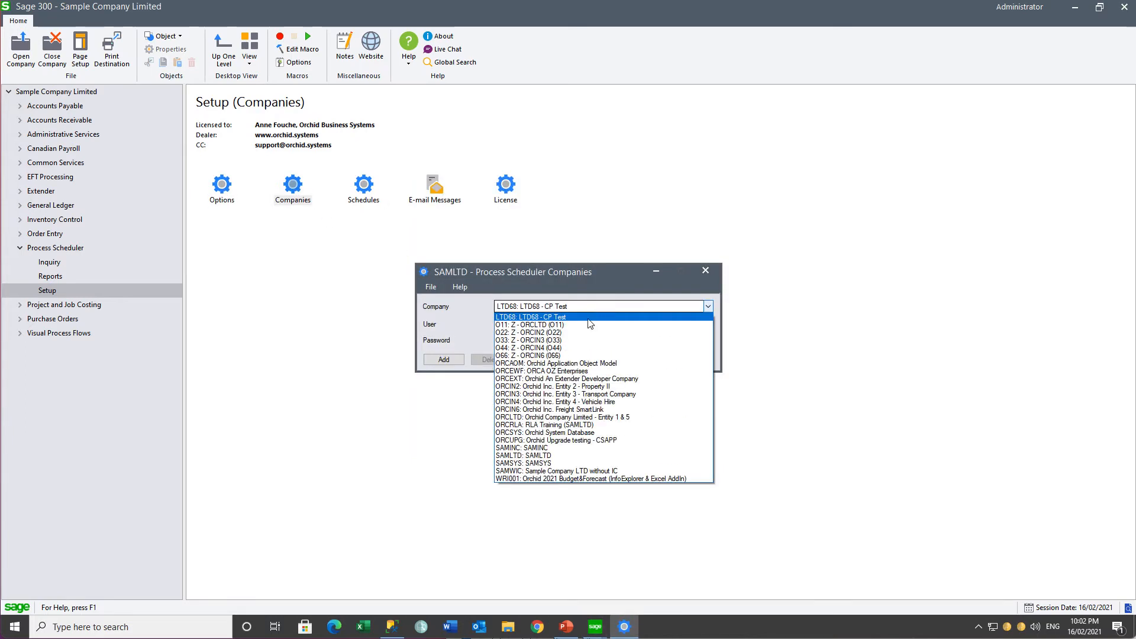
pyautogui.click(586, 325)
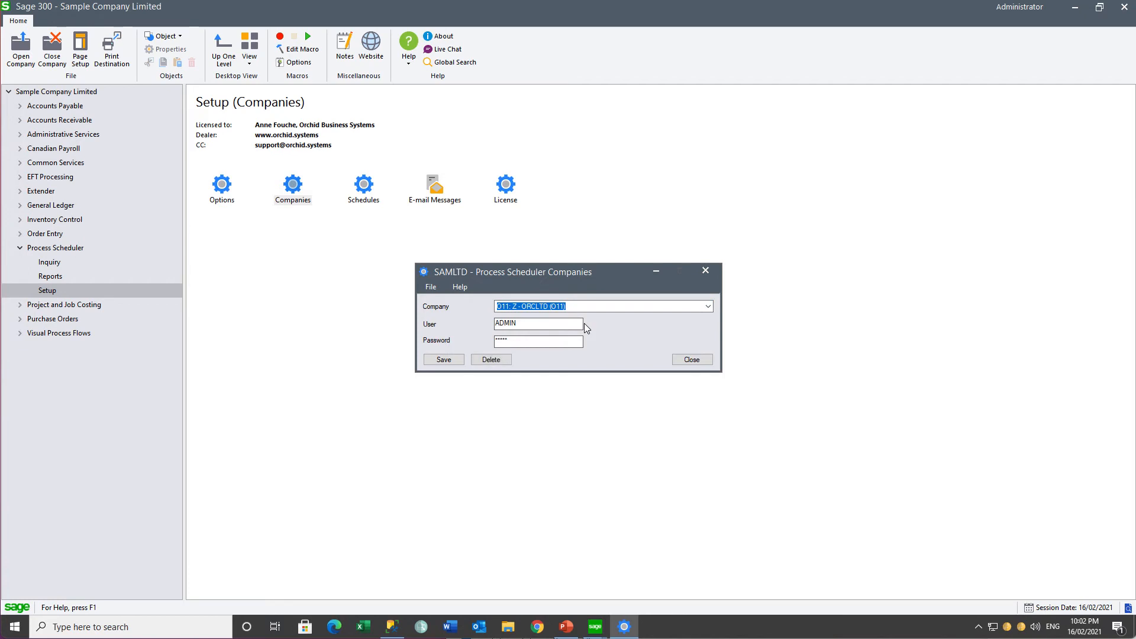
pyautogui.click(598, 307)
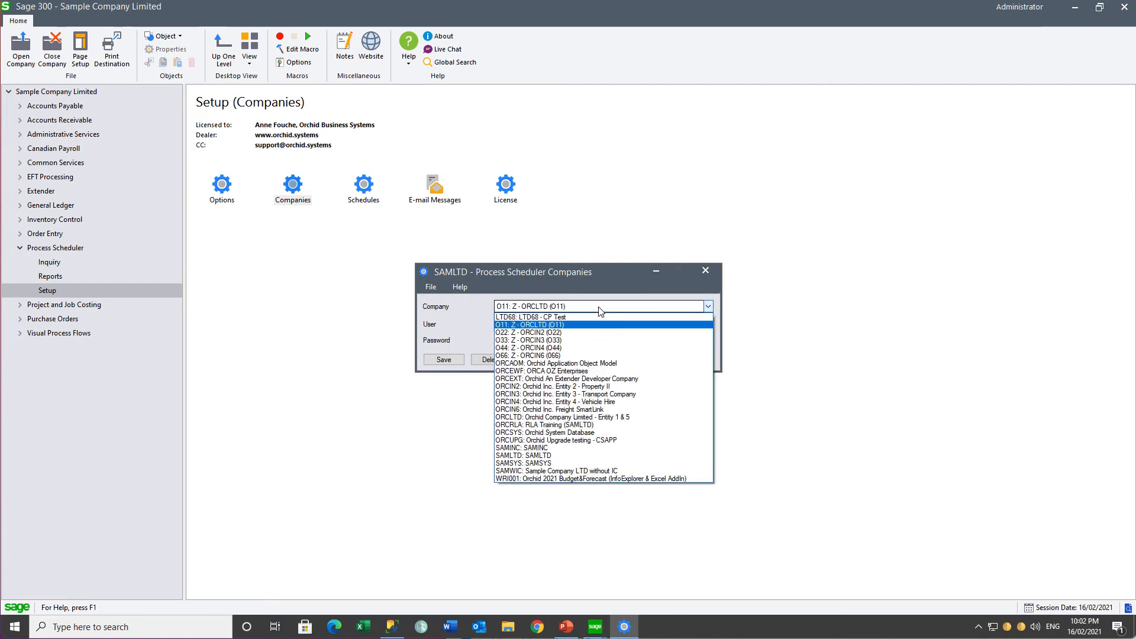
pyautogui.click(596, 417)
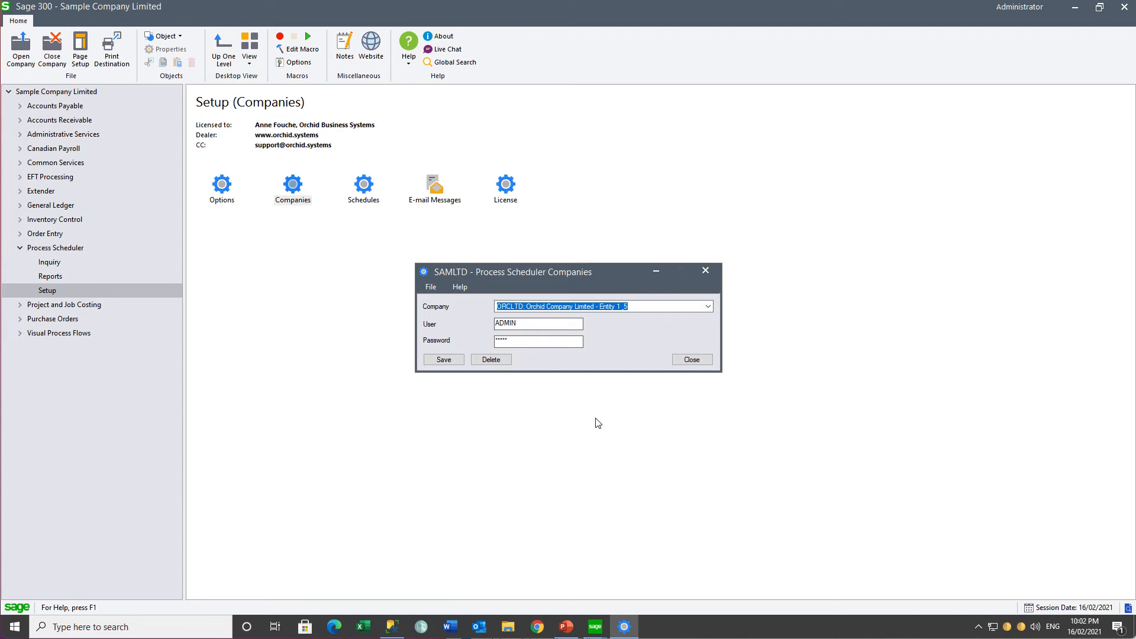
pyautogui.click(691, 361)
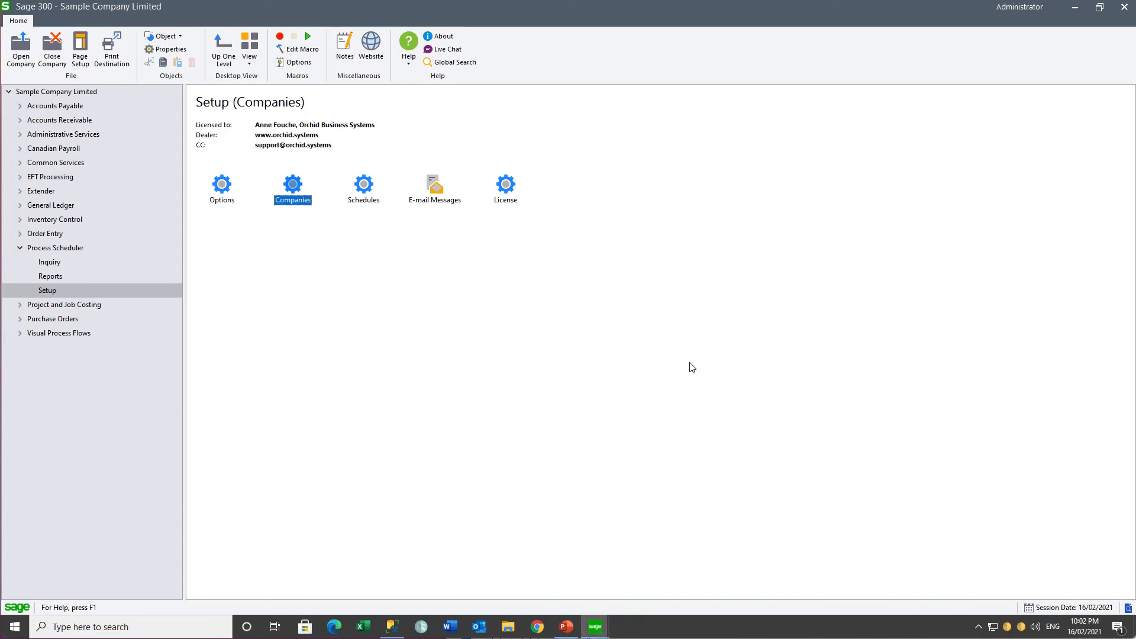
# - Review the NOTIFICATIONERR message in the Process Scheduler E-mail Messages setup and close it
pyautogui.doubleClick(435, 187)
pyautogui.click(609, 199)
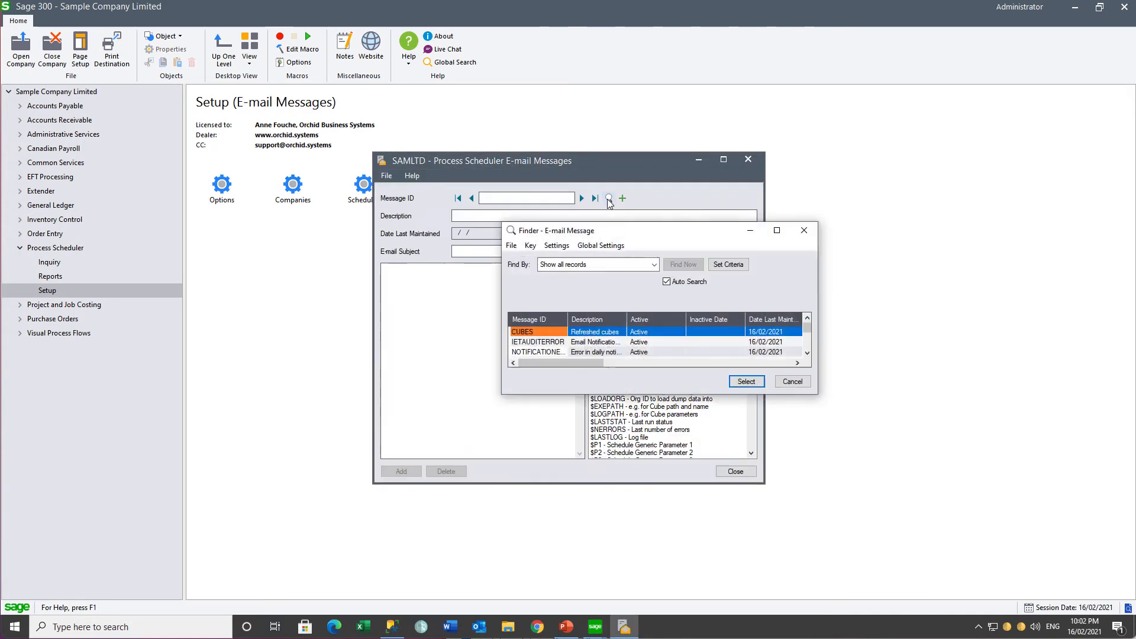
pyautogui.click(563, 352)
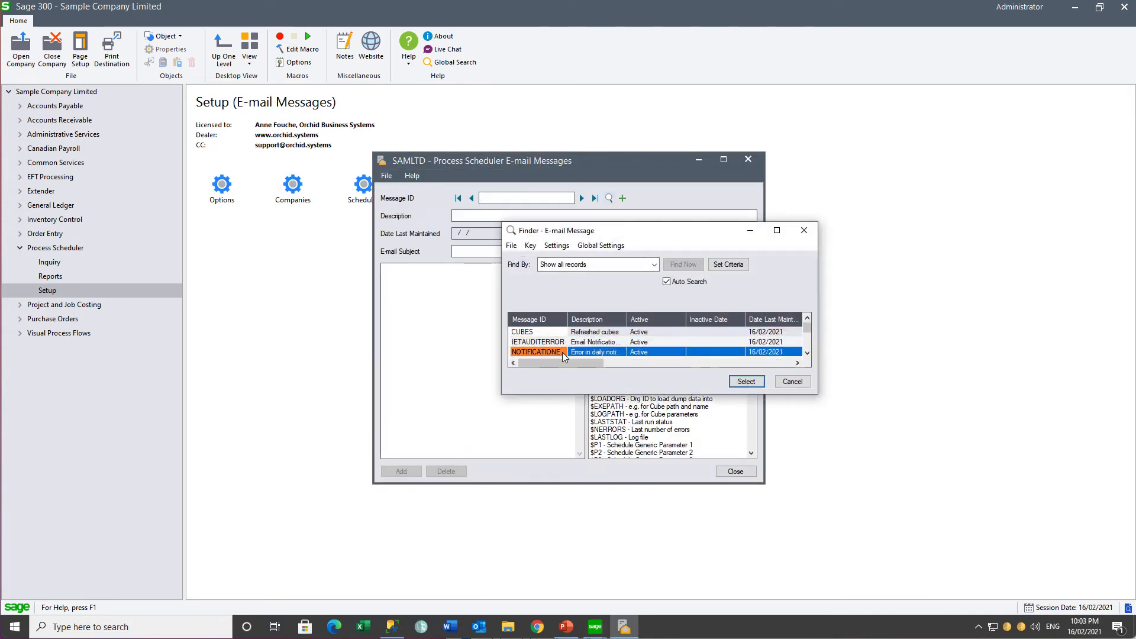
pyautogui.click(746, 381)
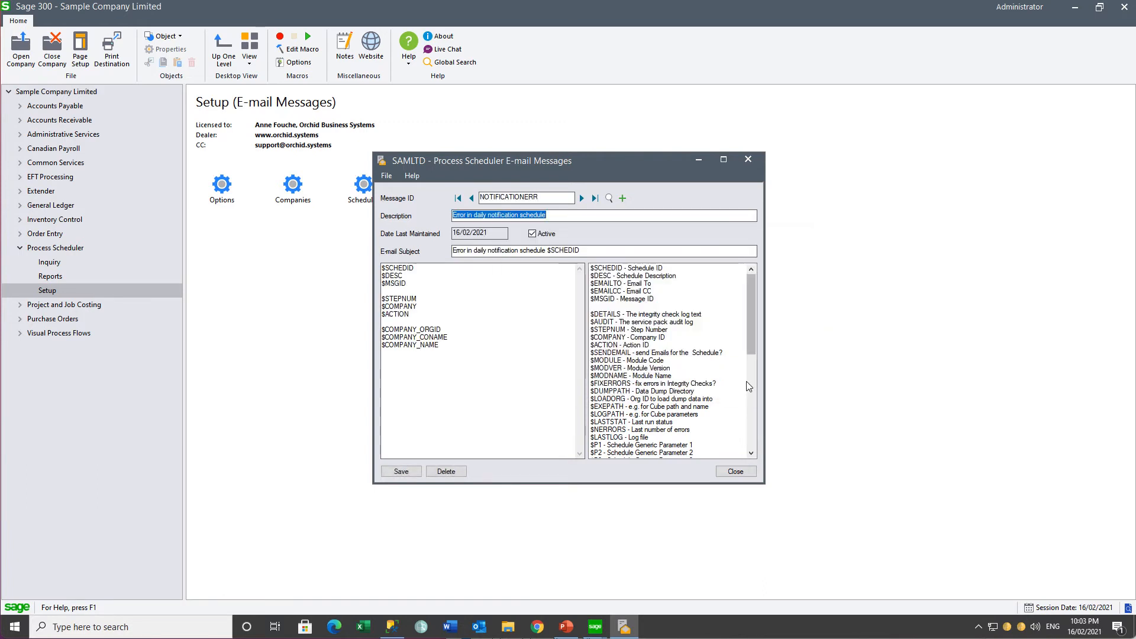
pyautogui.click(748, 170)
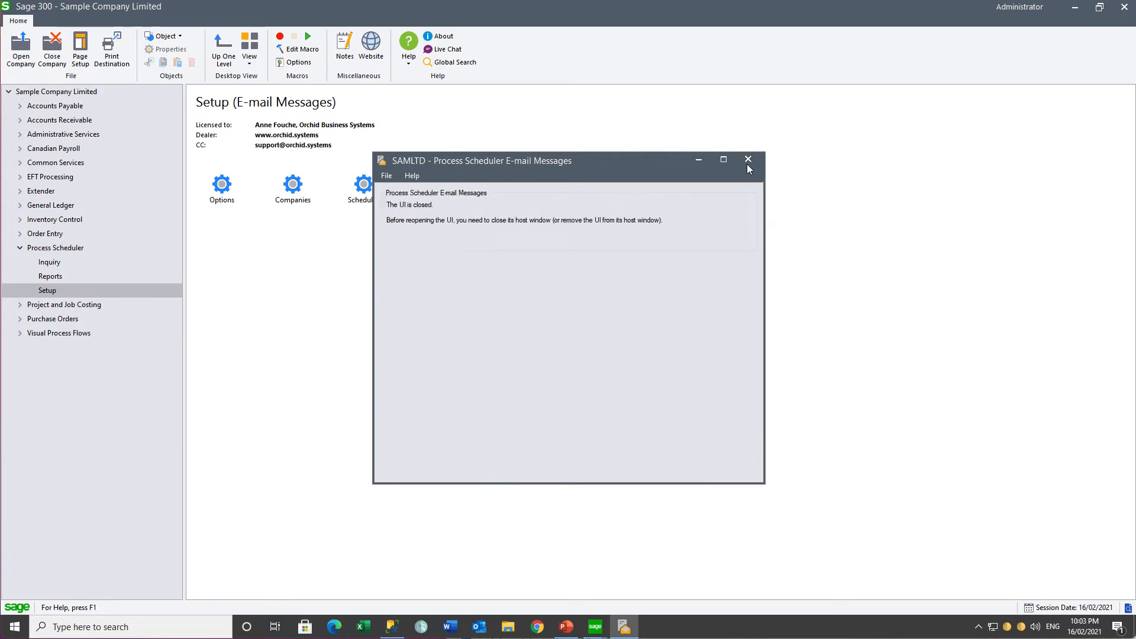
# - Open the Process Scheduler Schedules setup and load the RUNREPORTS schedule
pyautogui.click(366, 187)
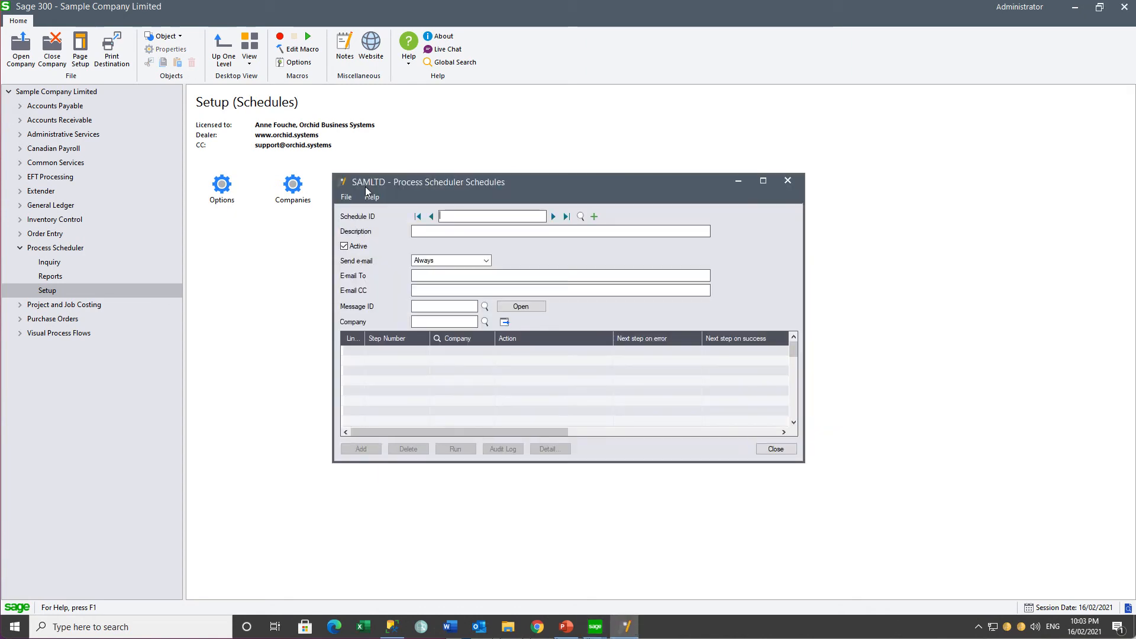
pyautogui.click(580, 218)
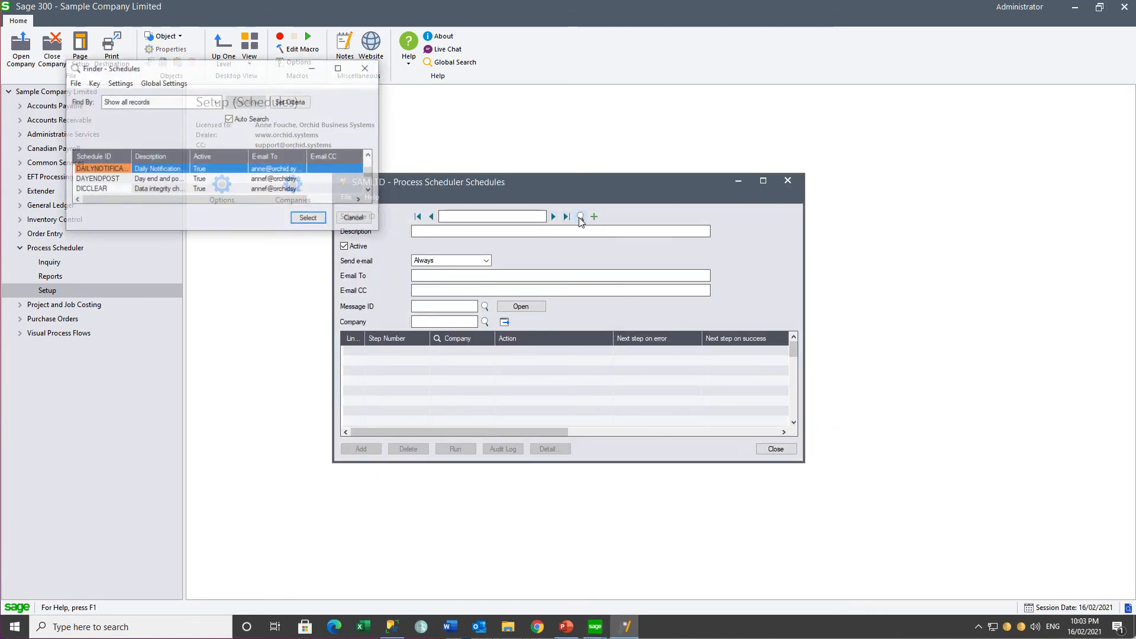
pyautogui.click(304, 221)
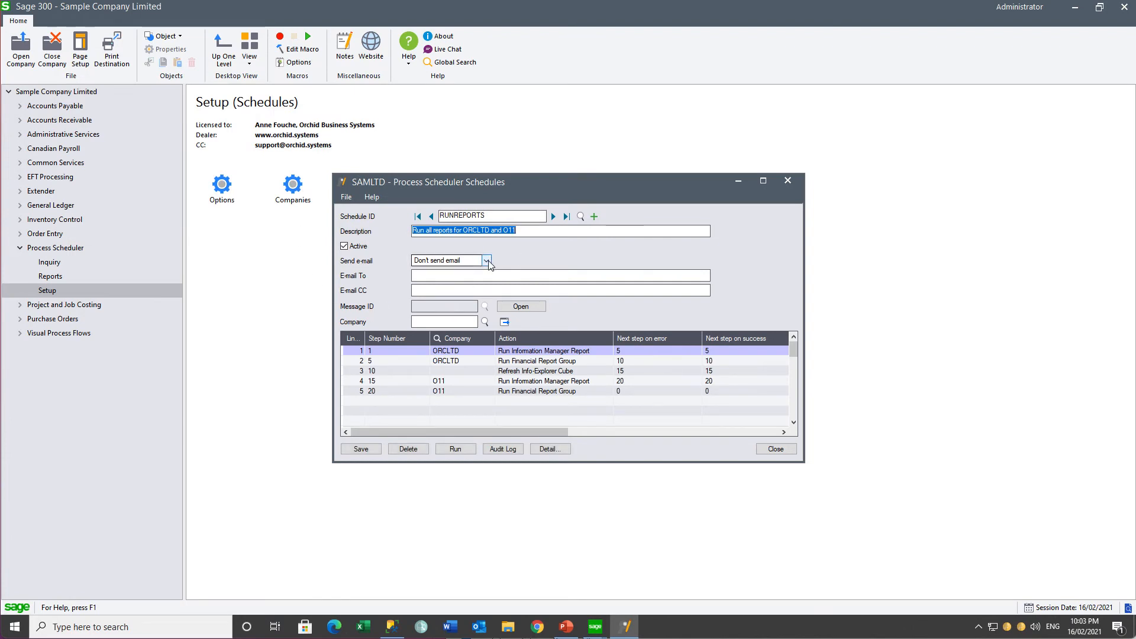
# - Review the details of the two ORCLTD report lines in the schedule, including the financial report group's output format options
pyautogui.click(461, 351)
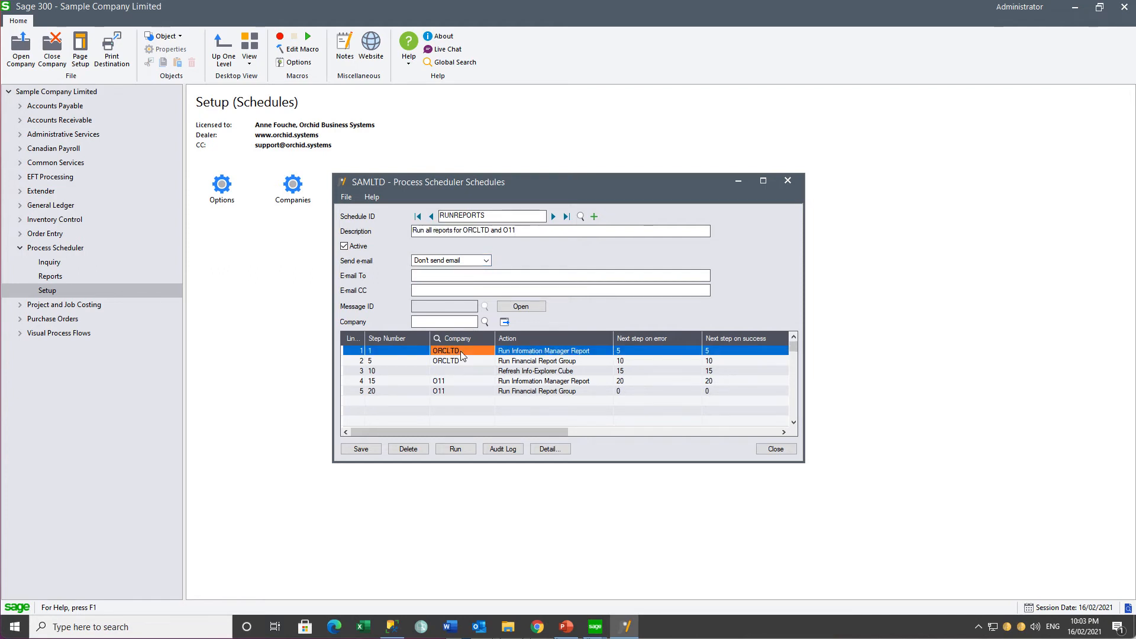
pyautogui.click(550, 449)
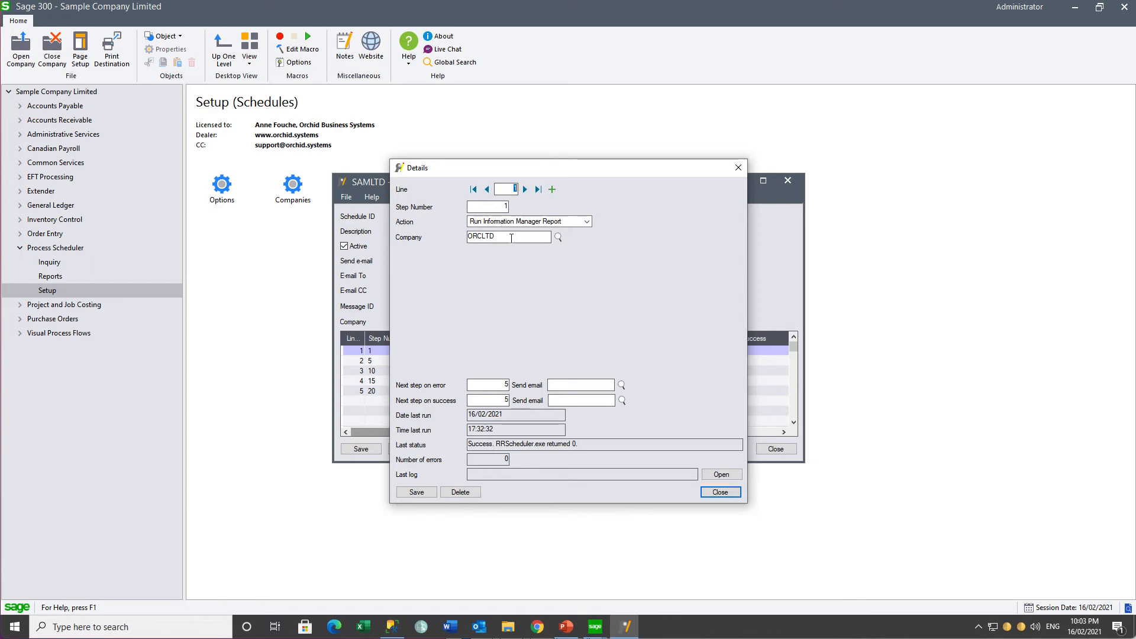
pyautogui.click(525, 190)
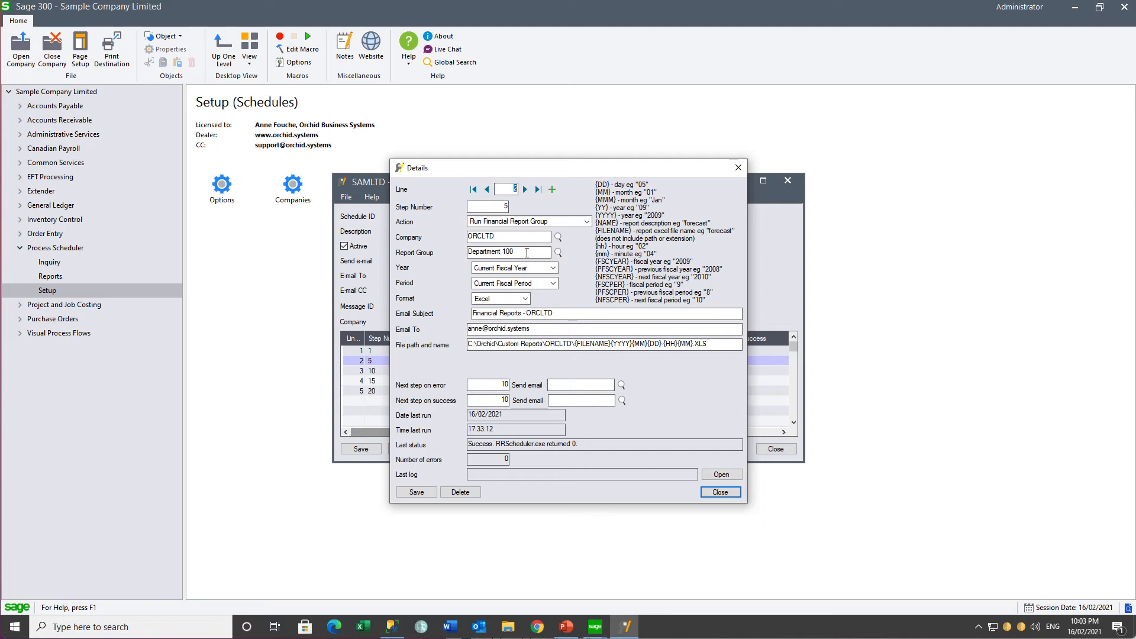
pyautogui.click(526, 299)
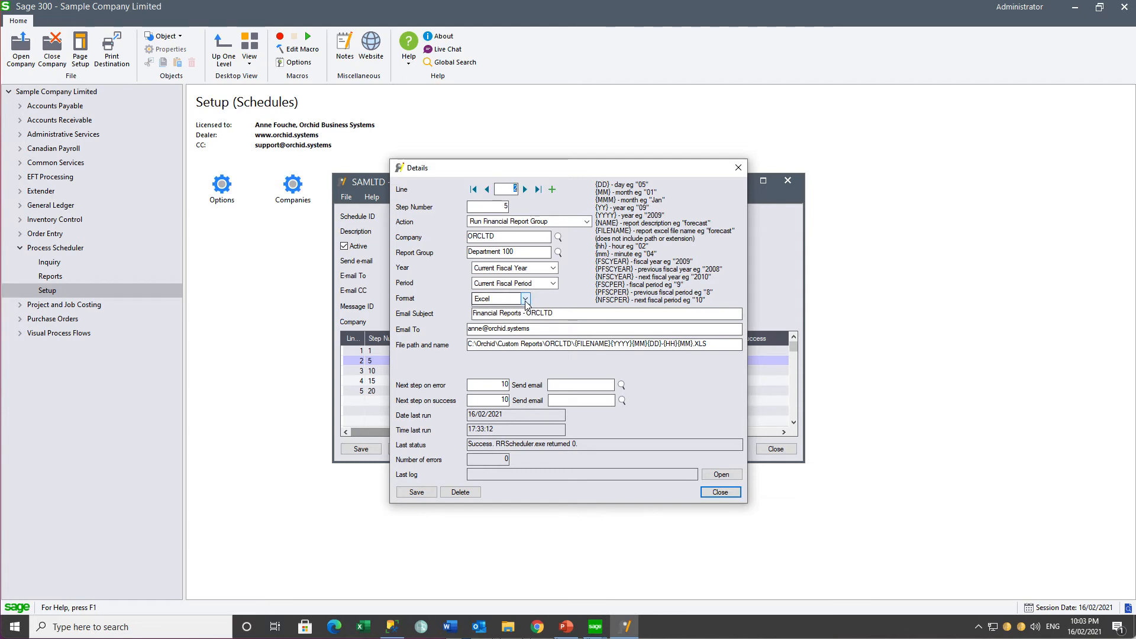
pyautogui.click(526, 300)
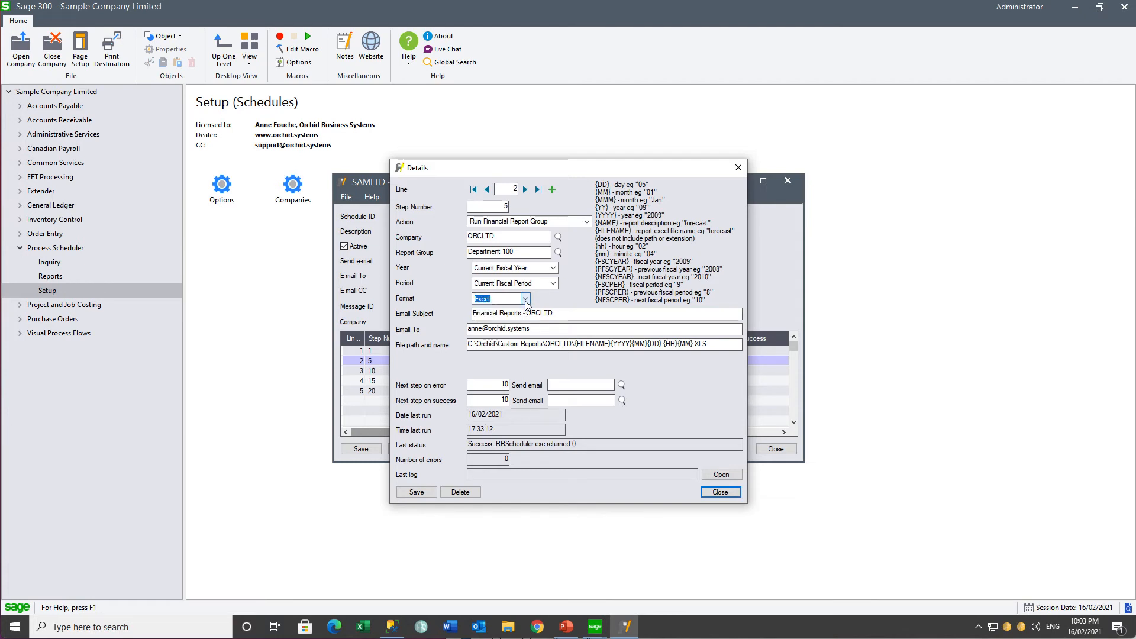
# - In the Refresh Info-Explorer Cube line's details, choose RMA vs Sales Cube.cubx from C:\Cubes as the cube file
pyautogui.click(525, 190)
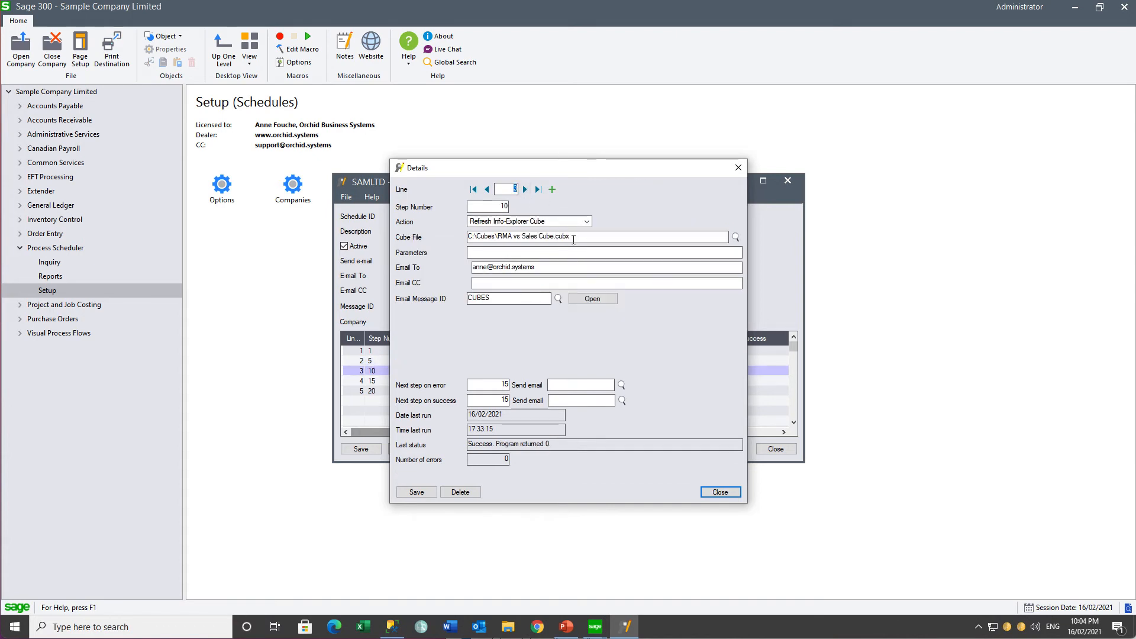
pyautogui.click(734, 237)
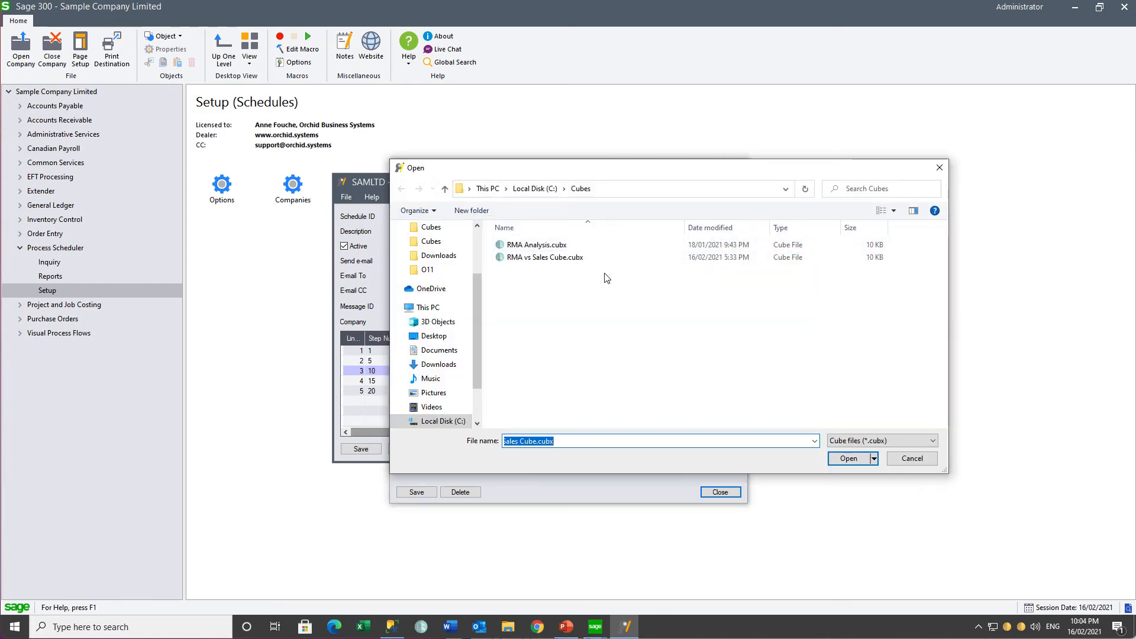
pyautogui.click(569, 258)
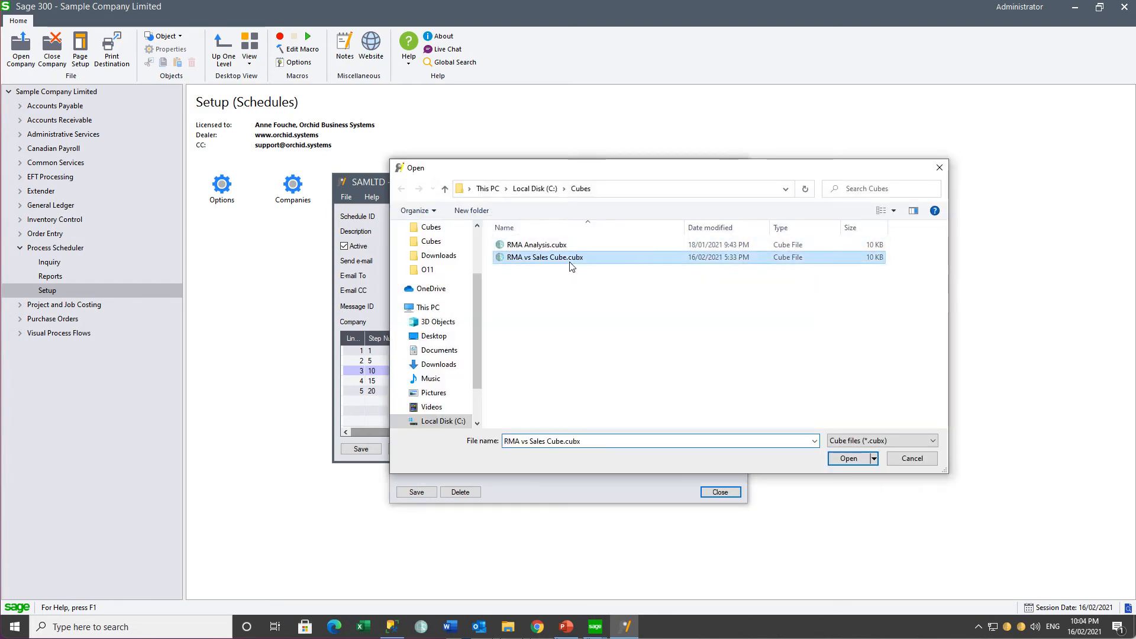
pyautogui.click(847, 459)
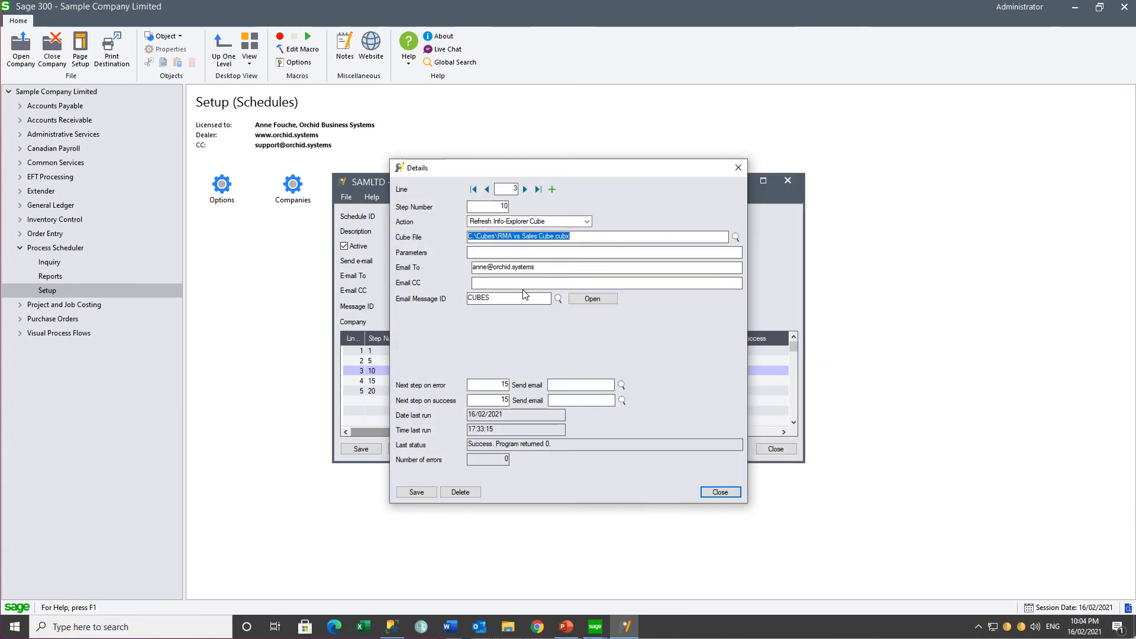
# - Review the details of the two O11 report lines and close the Details window
pyautogui.click(525, 189)
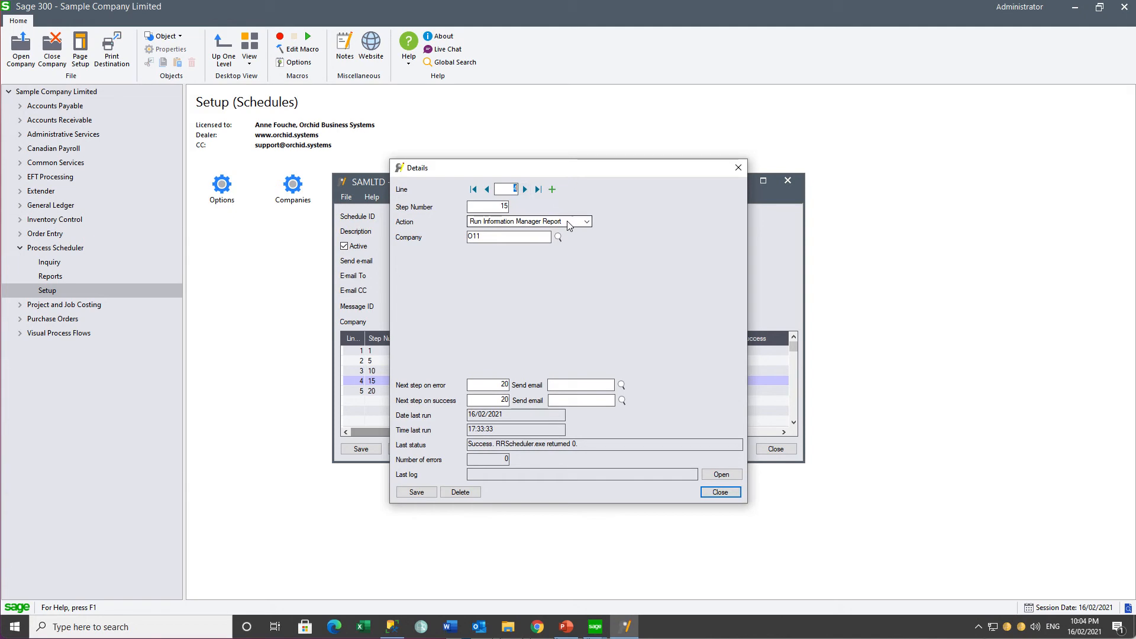
pyautogui.click(531, 190)
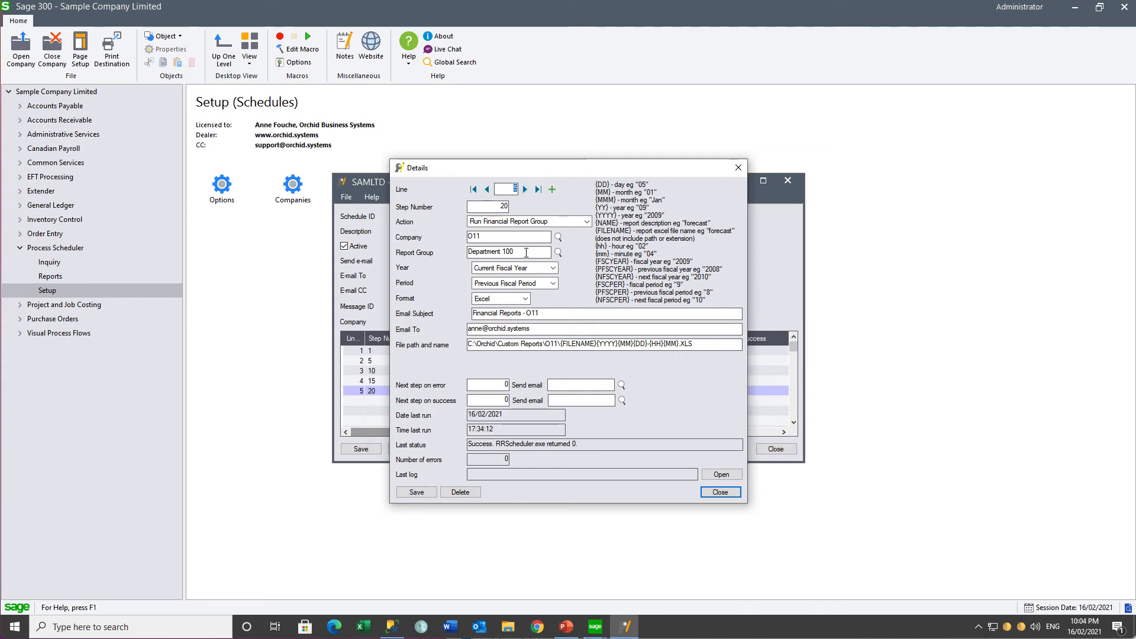
pyautogui.click(720, 492)
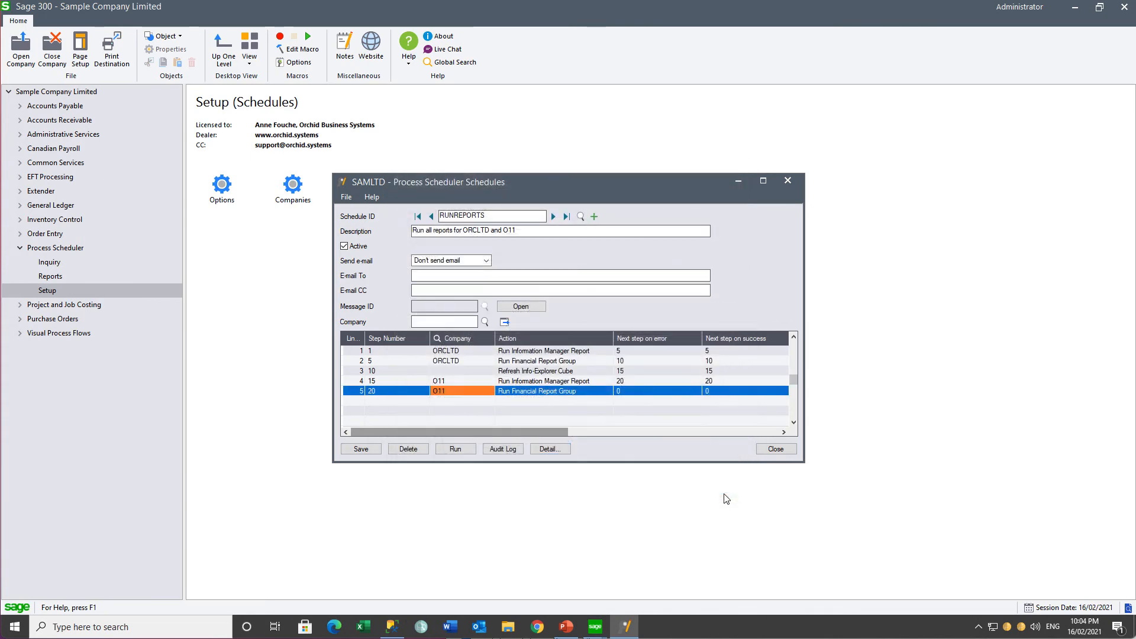
# - Run the RUNREPORTS schedule, look through the run log to its end, and close the log
pyautogui.click(455, 450)
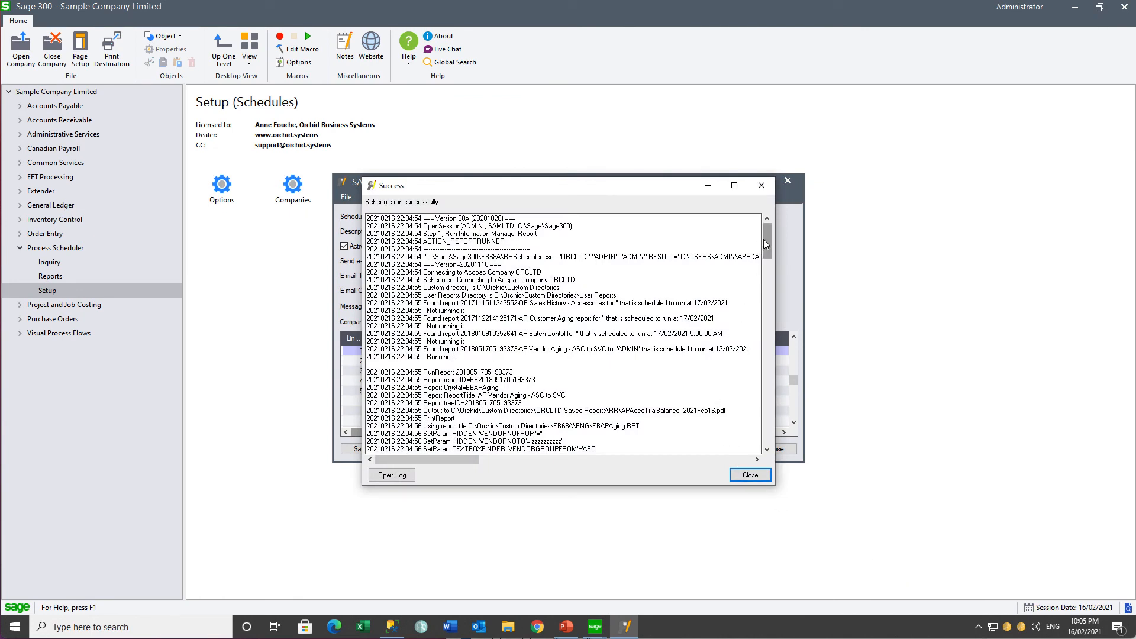
pyautogui.moveTo(766, 244); pyautogui.dragTo(766, 431)
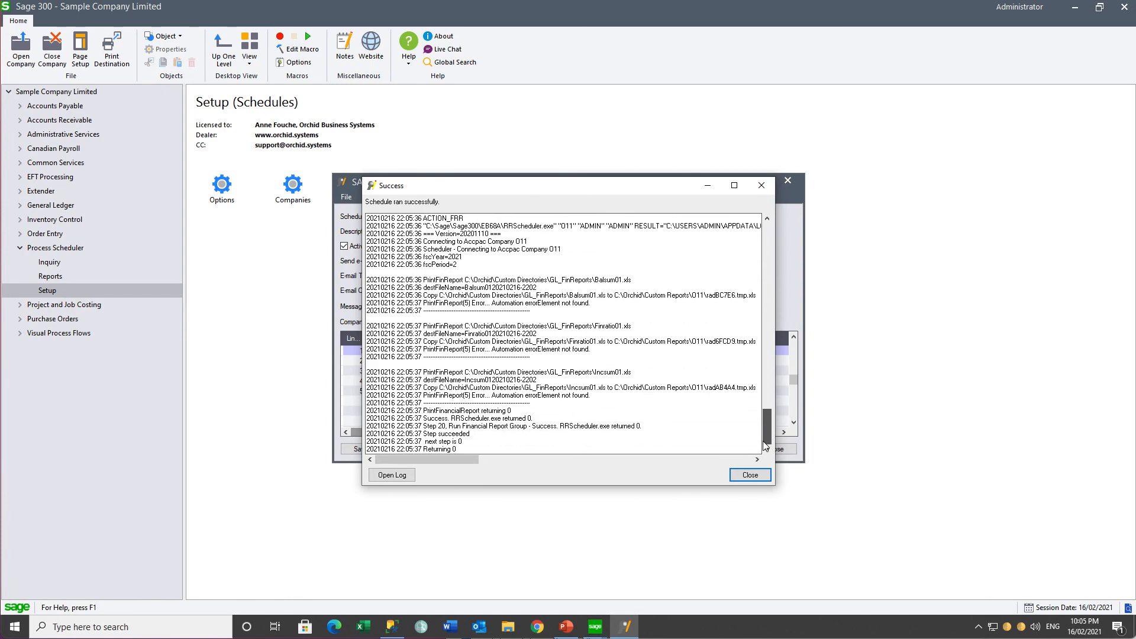
pyautogui.click(748, 479)
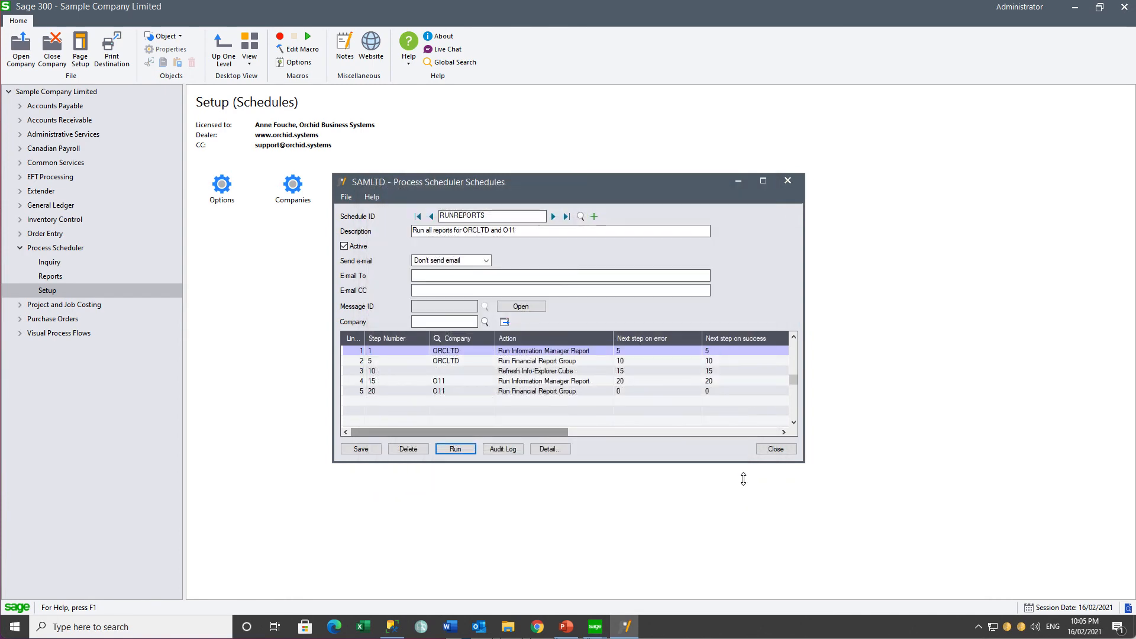
# - Review each step of the latest RUNREPORTS run in the audit log, and close the Audit Log and Schedules windows
pyautogui.click(505, 448)
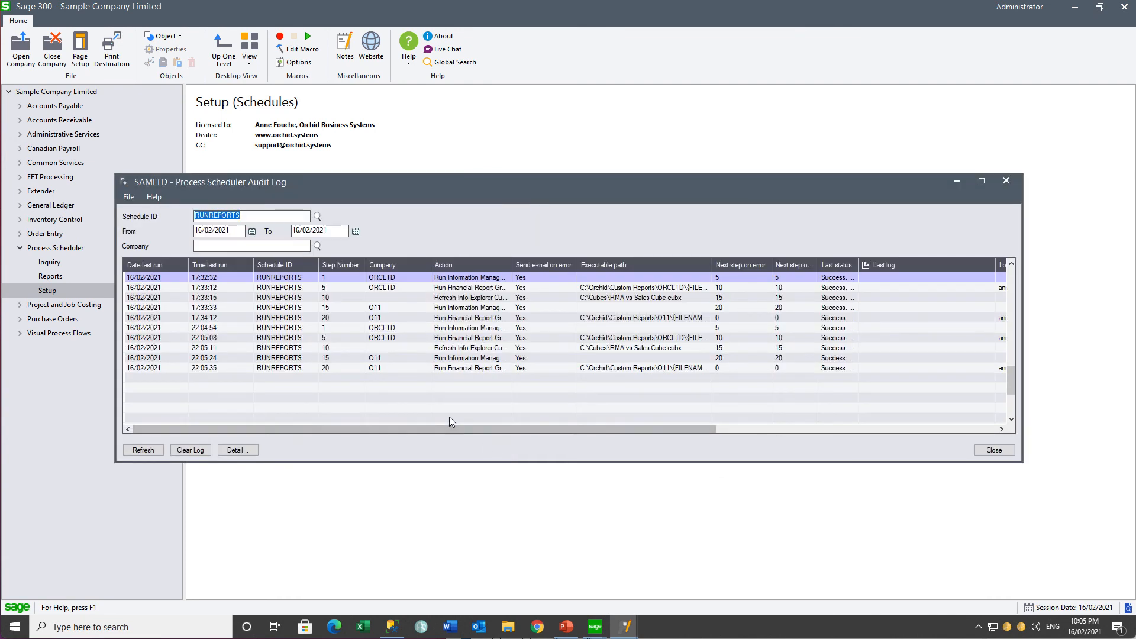
pyautogui.click(388, 328)
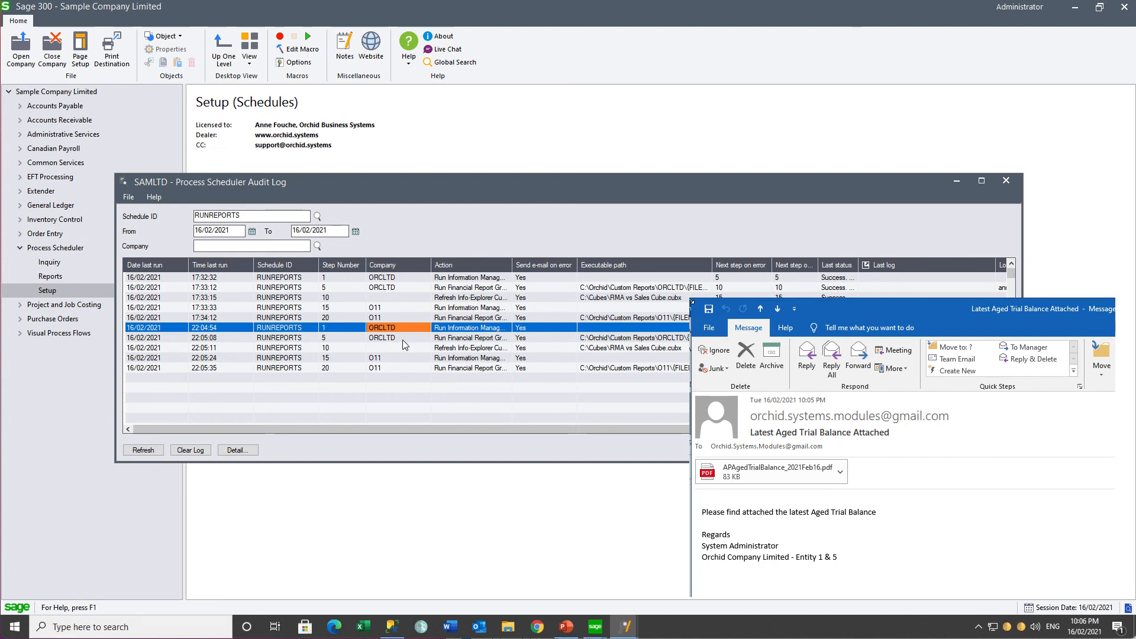
pyautogui.click(403, 338)
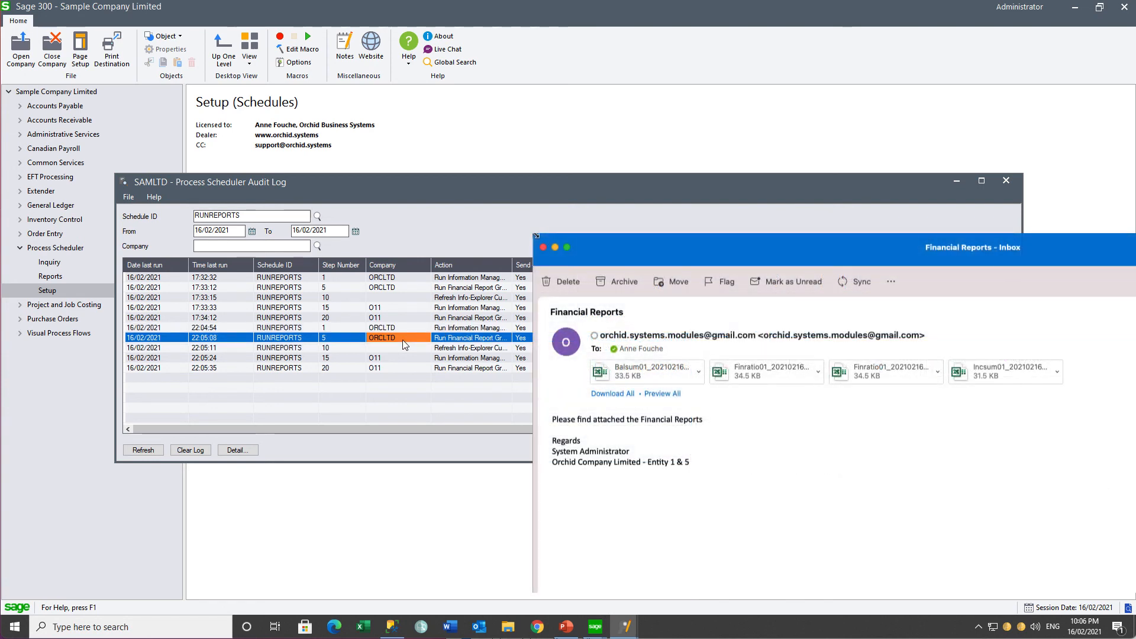
pyautogui.click(400, 353)
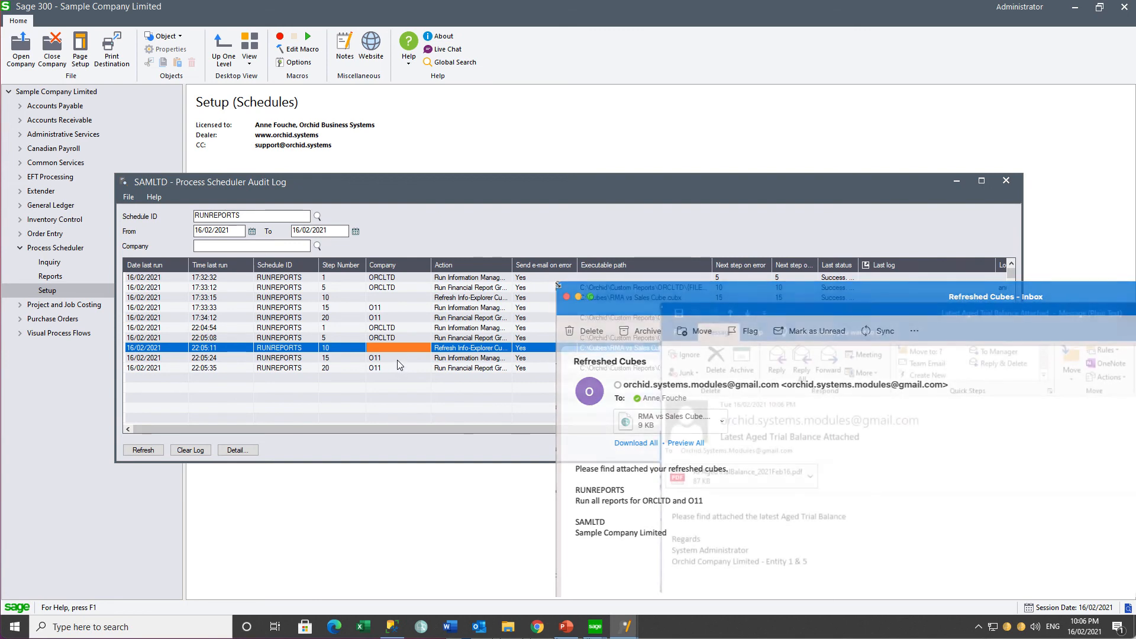
pyautogui.click(398, 359)
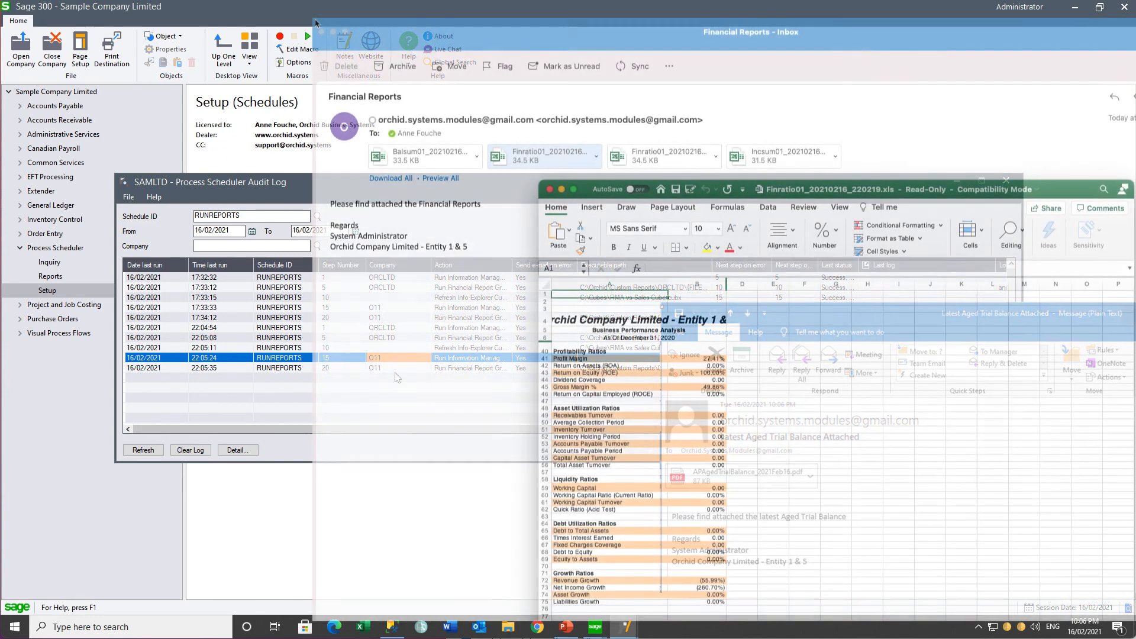
pyautogui.press('Down')
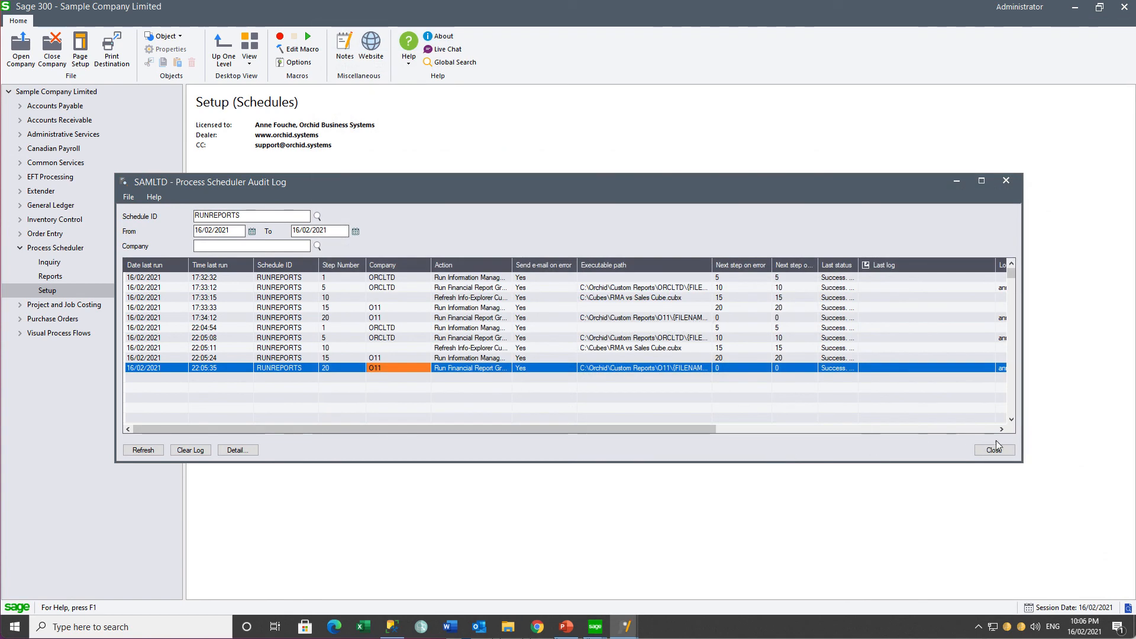
pyautogui.click(994, 450)
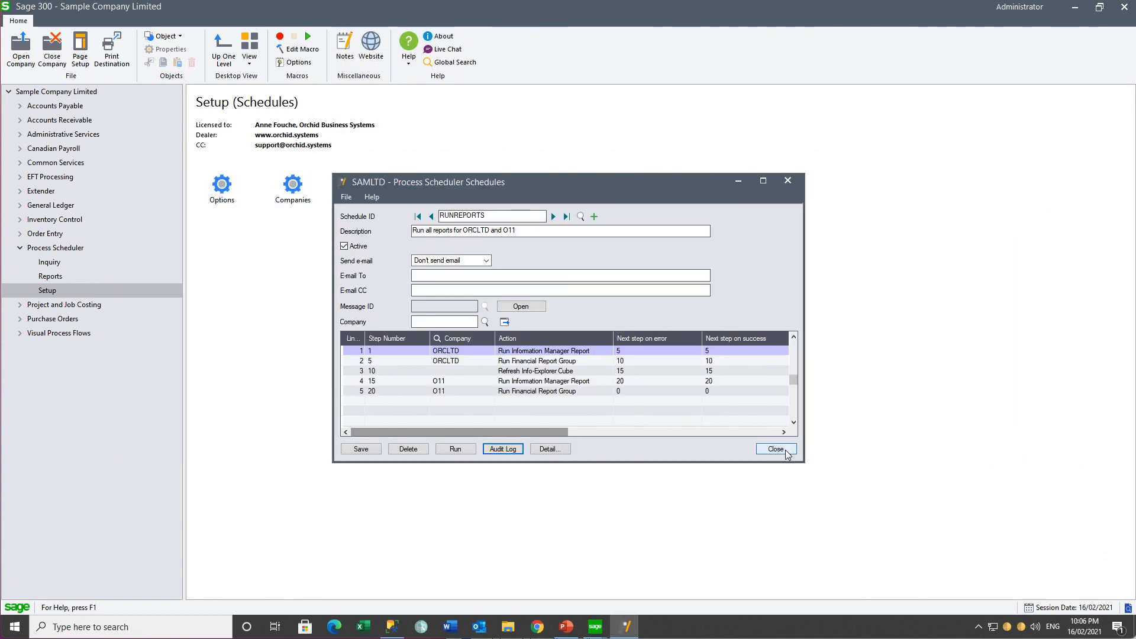
pyautogui.click(787, 452)
# - Switch to Windows Task Scheduler and create a task named Run Reports that runs whether the user is logged on or not
pyautogui.click(134, 632)
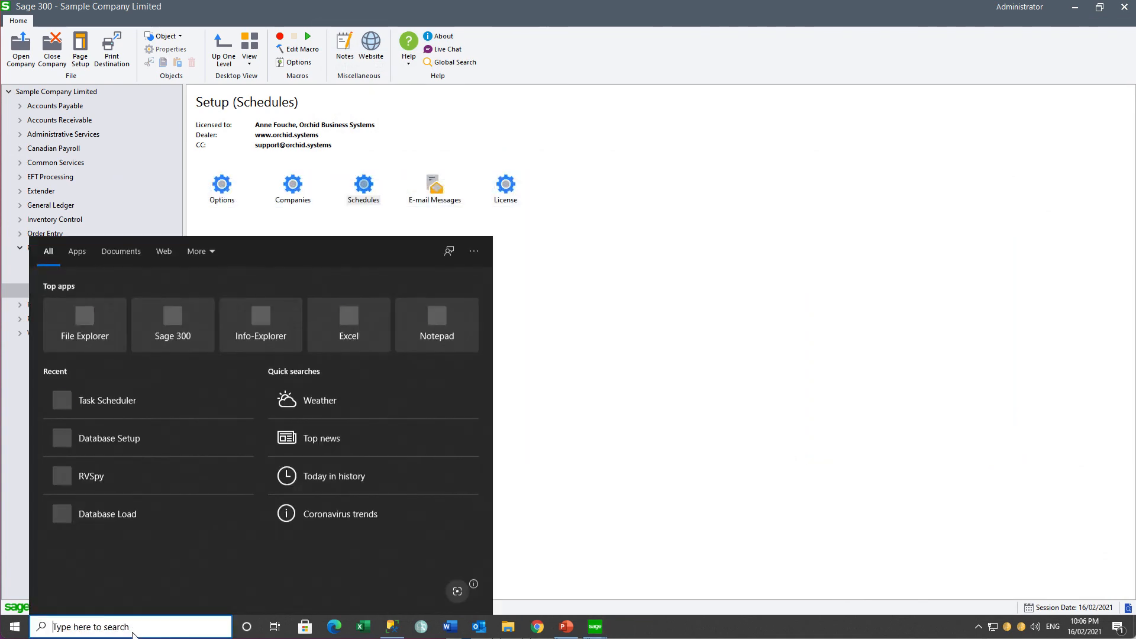
pyautogui.click(122, 402)
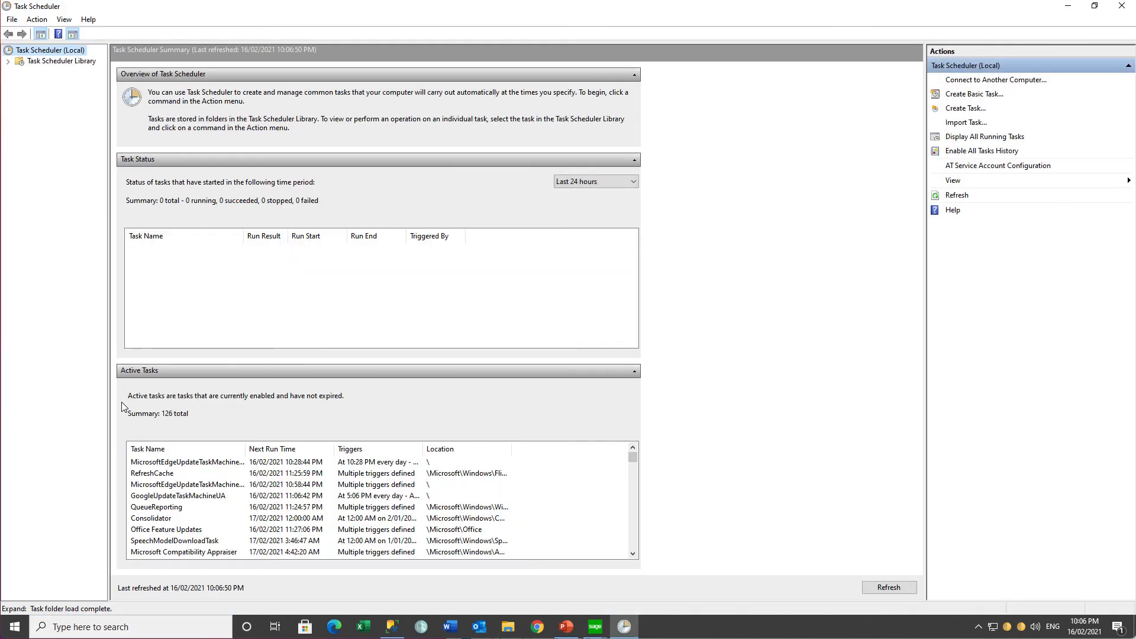
pyautogui.click(965, 110)
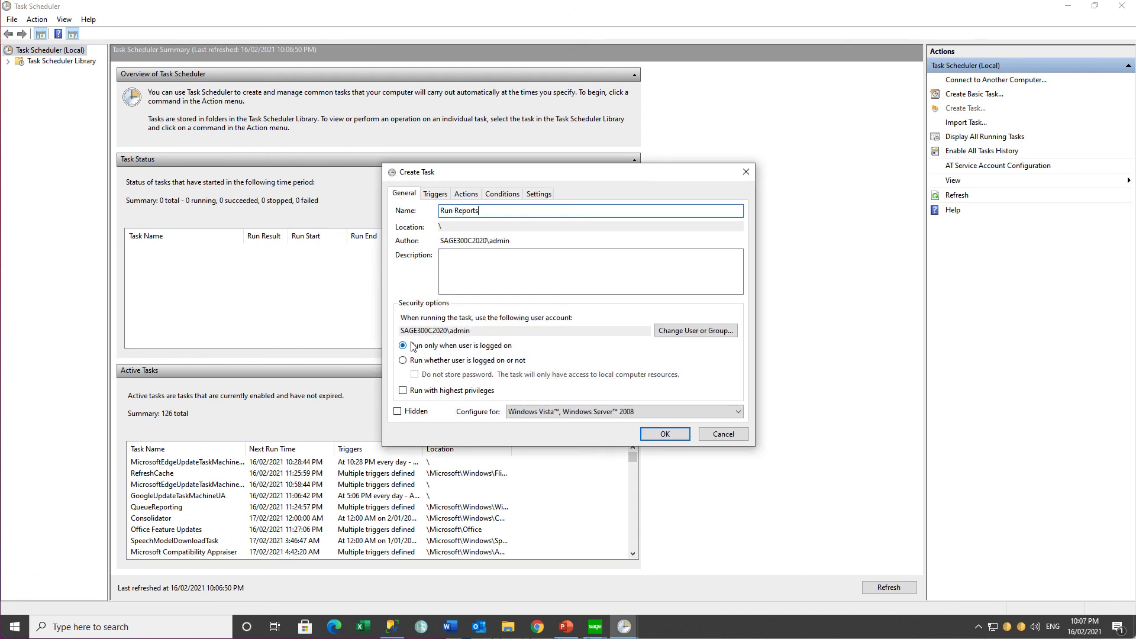
pyautogui.click(405, 362)
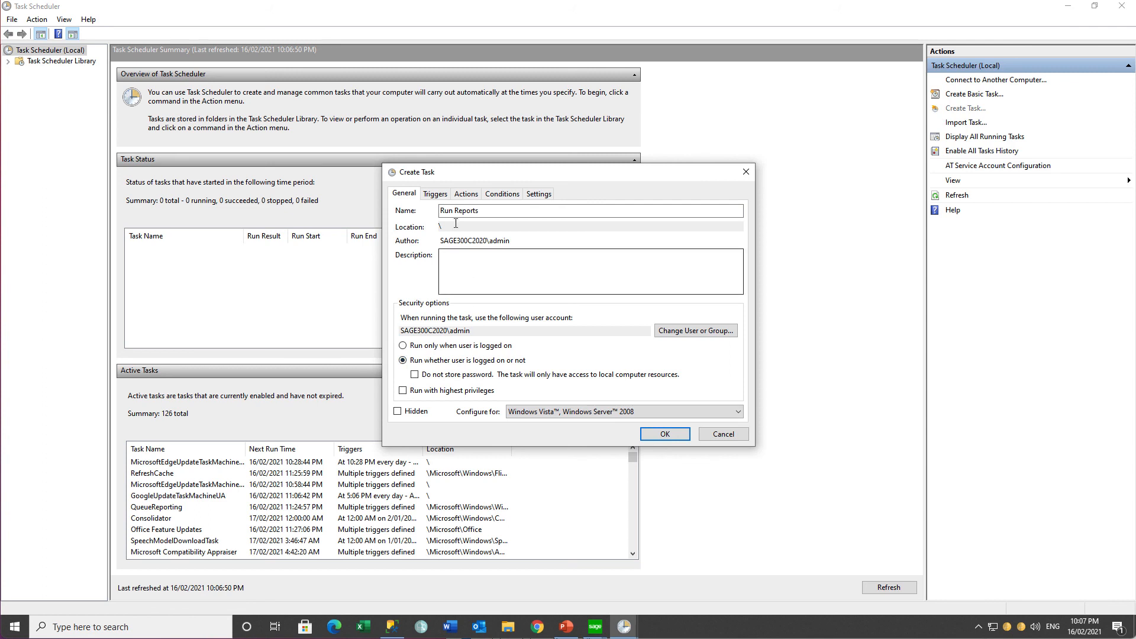
# - Add a daily schedule trigger to the task that starts at 11:00:00 PM and recurs every day
pyautogui.click(435, 194)
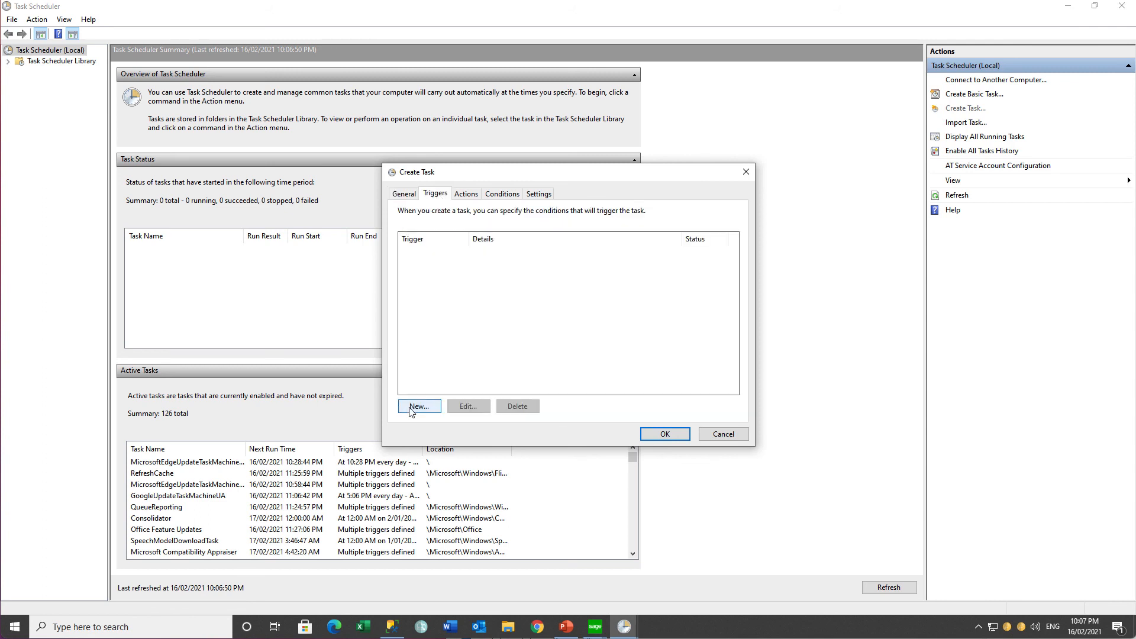
pyautogui.click(415, 406)
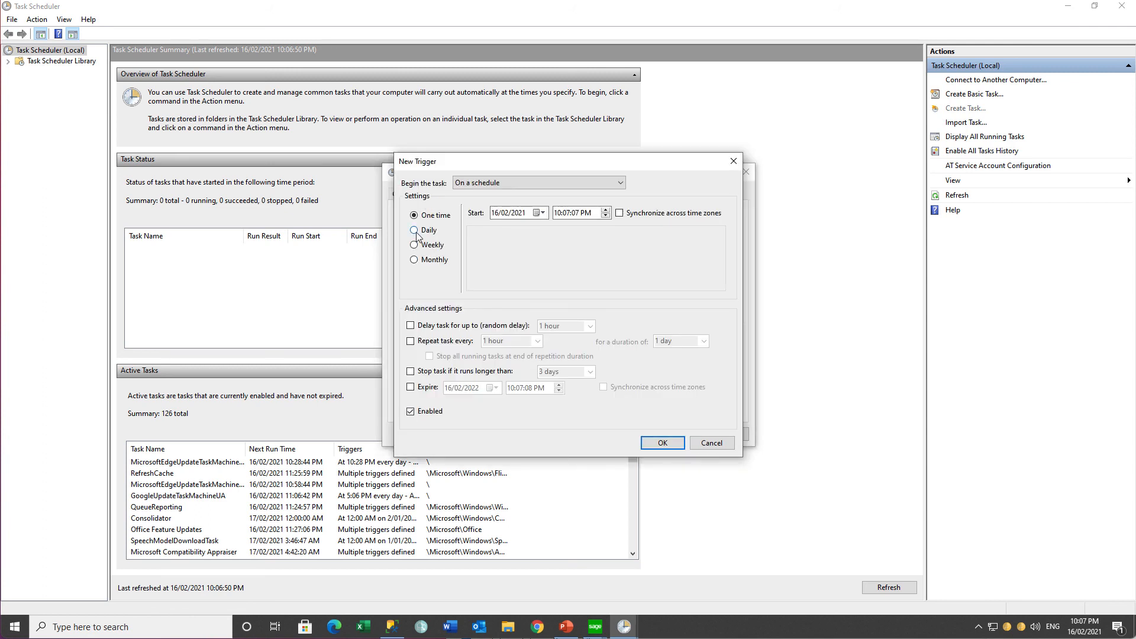
pyautogui.click(415, 230)
pyautogui.click(558, 214)
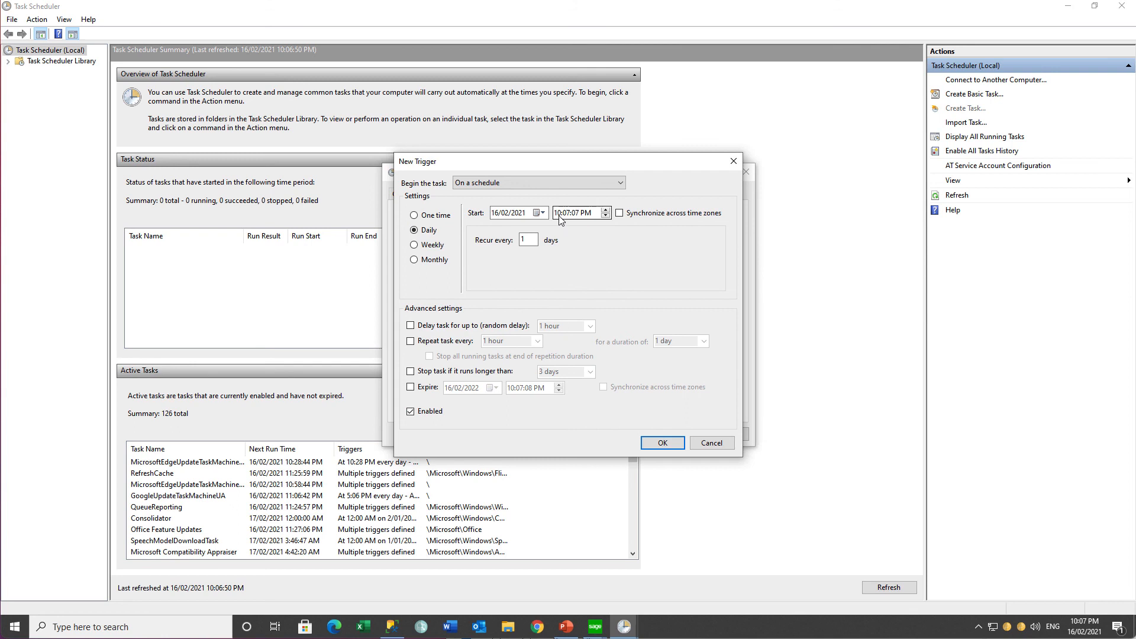
pyautogui.write('11:00:00')
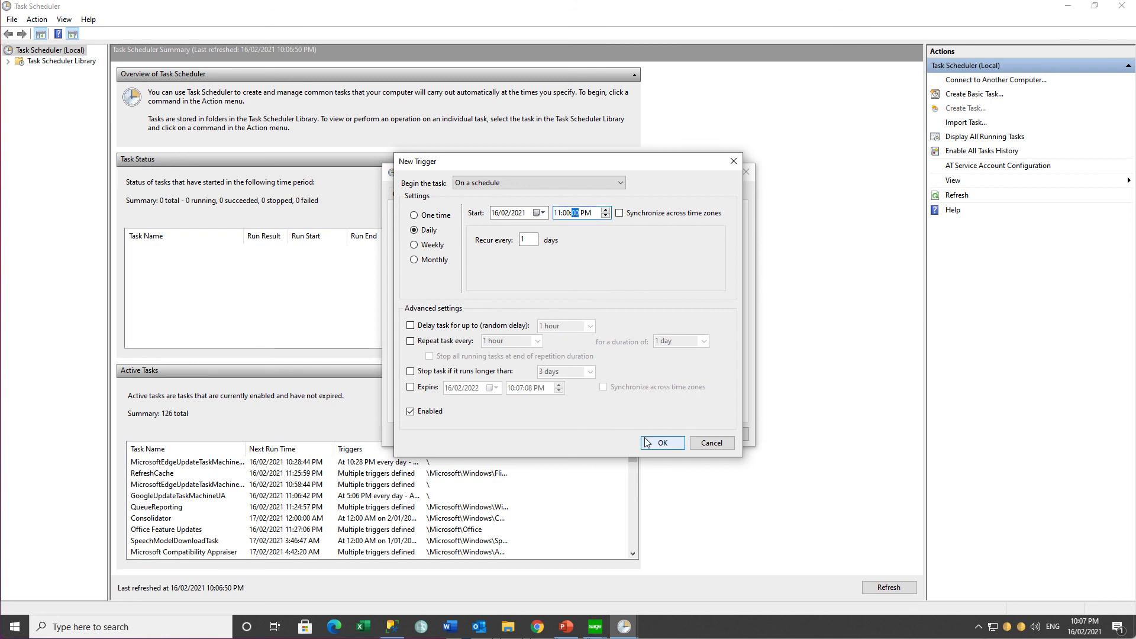
pyautogui.click(660, 443)
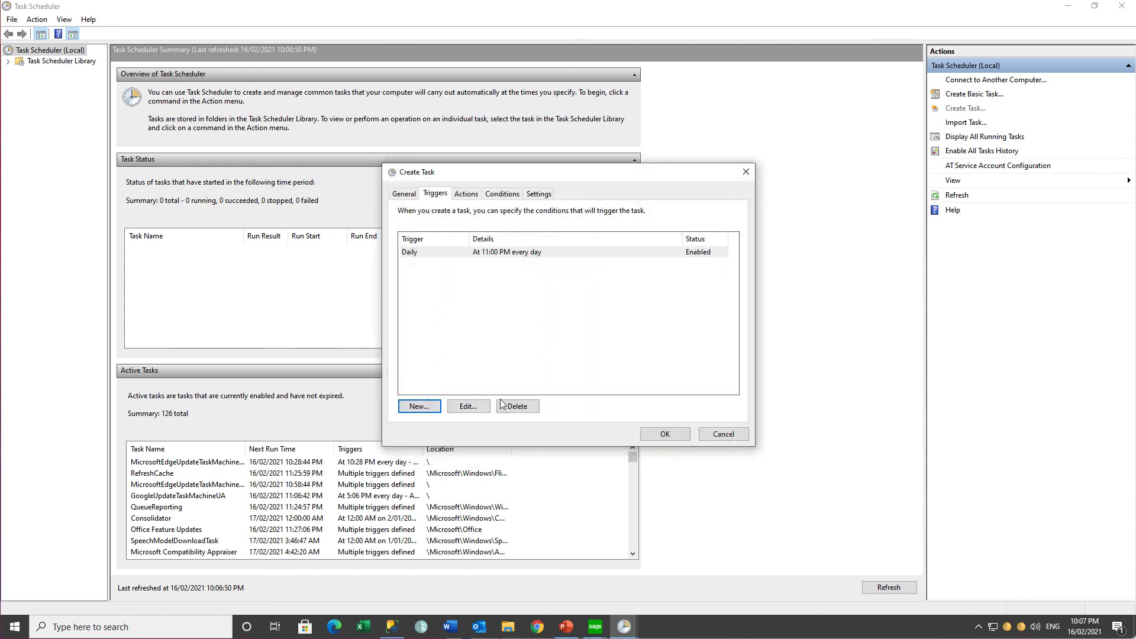
# - Add an action that starts C:\Sage\Sage300\oz68a\OZIntegrityCheck.exe with the argument RUNREPORTS
pyautogui.click(466, 194)
pyautogui.click(418, 408)
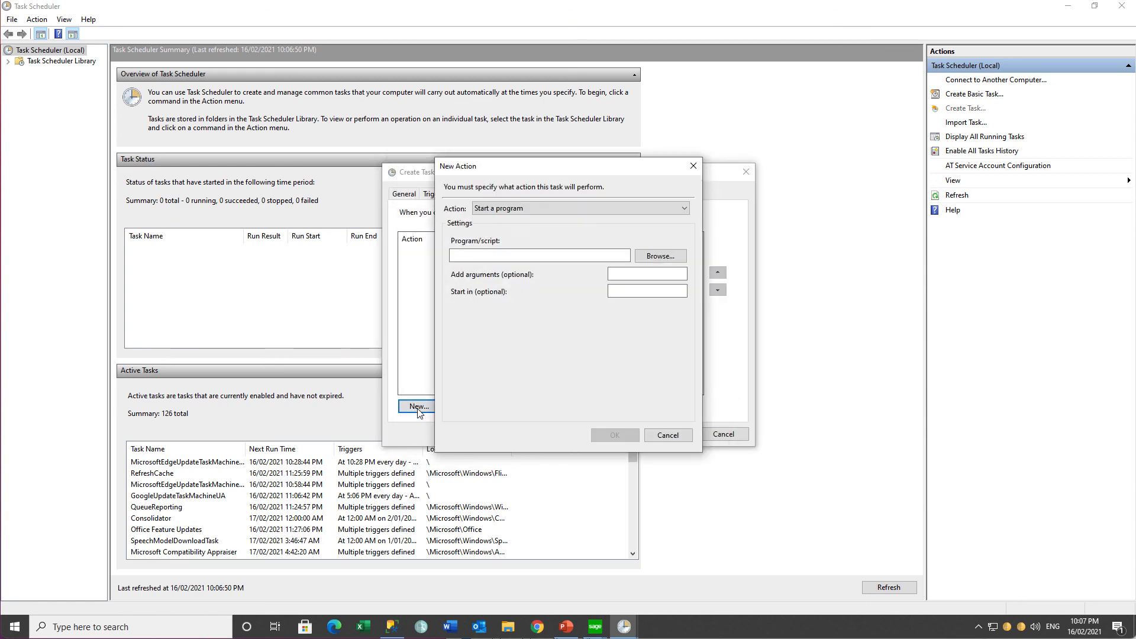
pyautogui.click(661, 256)
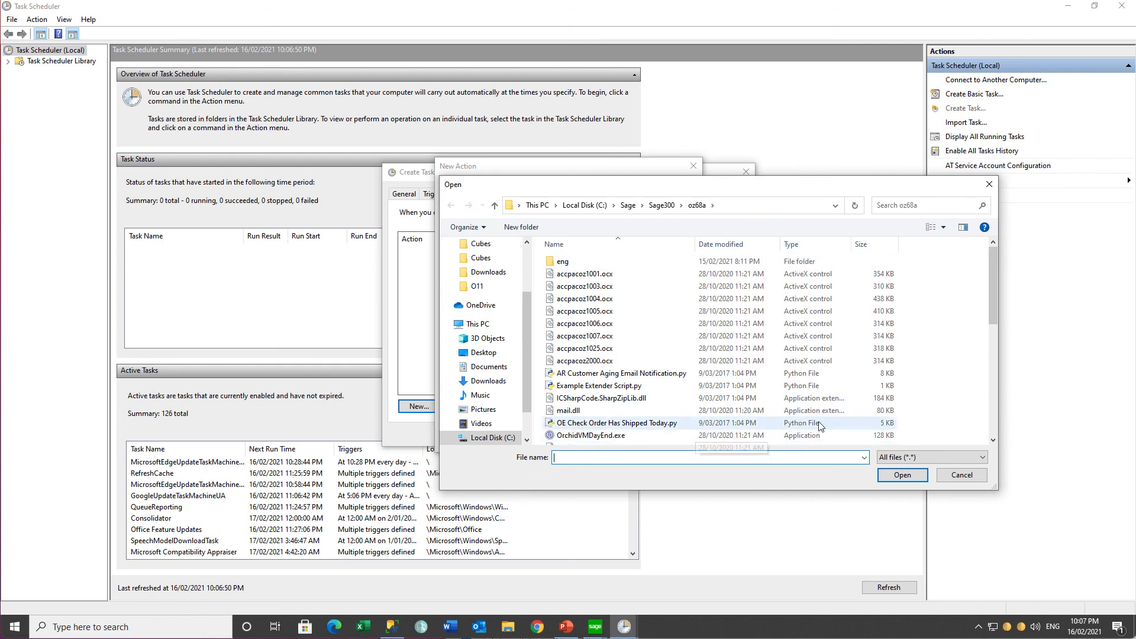
pyautogui.click(992, 431)
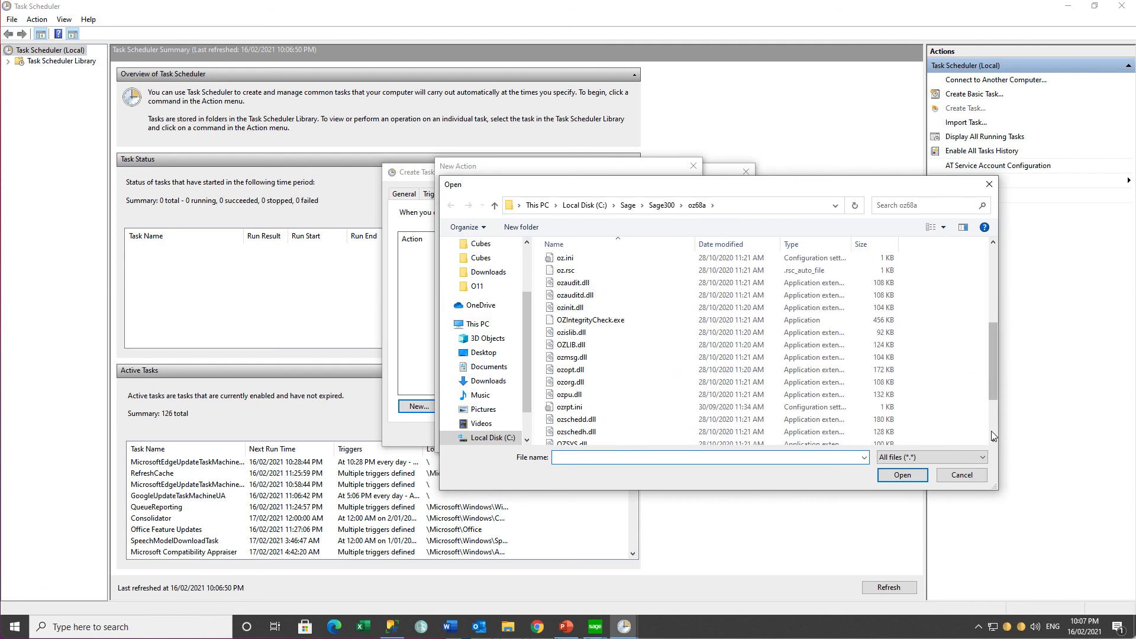
pyautogui.click(621, 329)
pyautogui.click(903, 477)
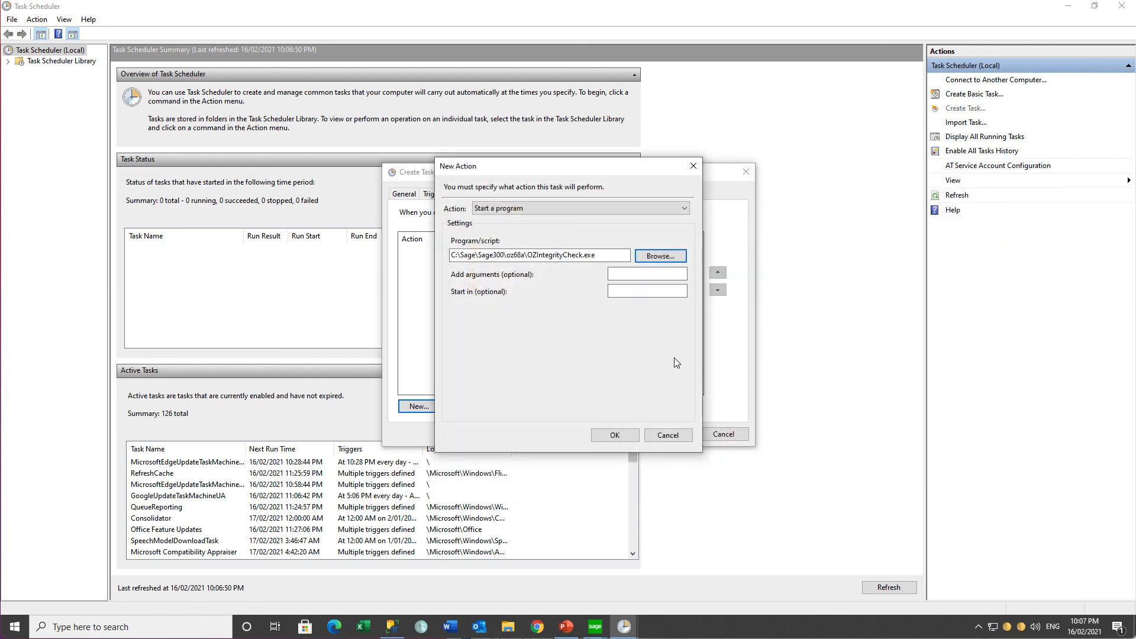
pyautogui.click(637, 278)
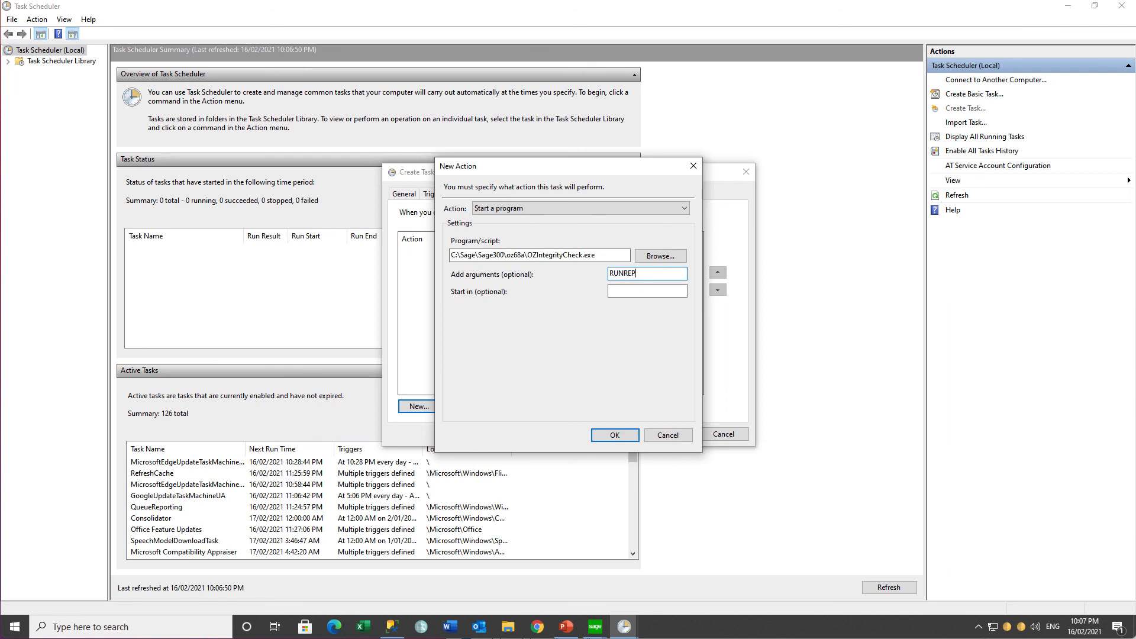
pyautogui.write('RUNREPORTS')
pyautogui.click(614, 436)
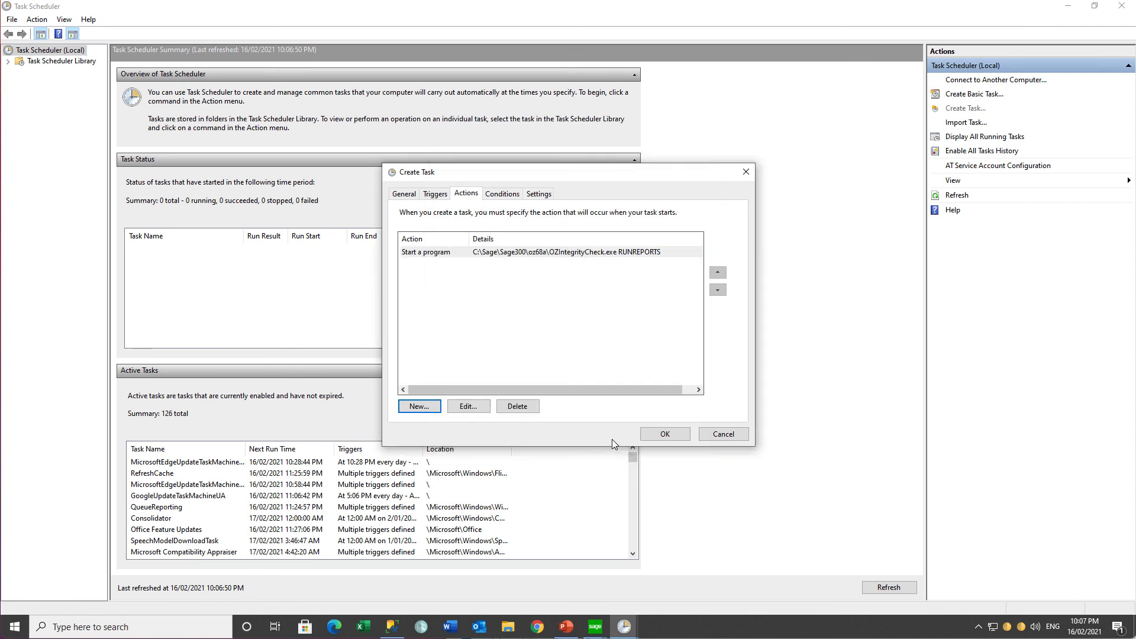
# - Save the new task, entering the account password for the user that runs it
pyautogui.click(674, 438)
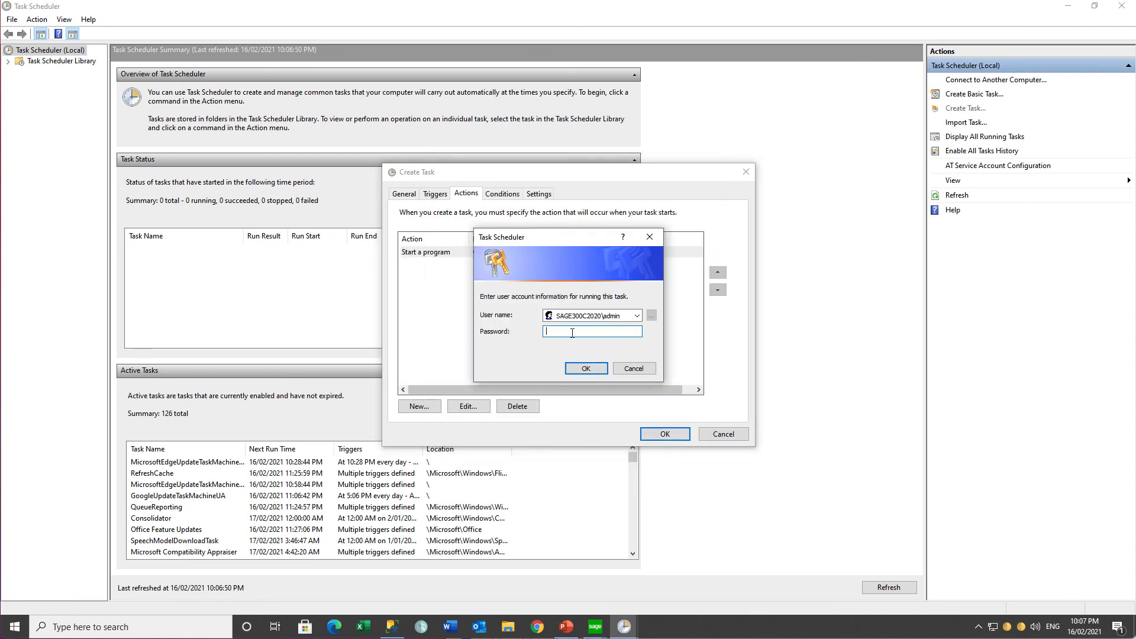
pyautogui.write('•••')
pyautogui.click(586, 368)
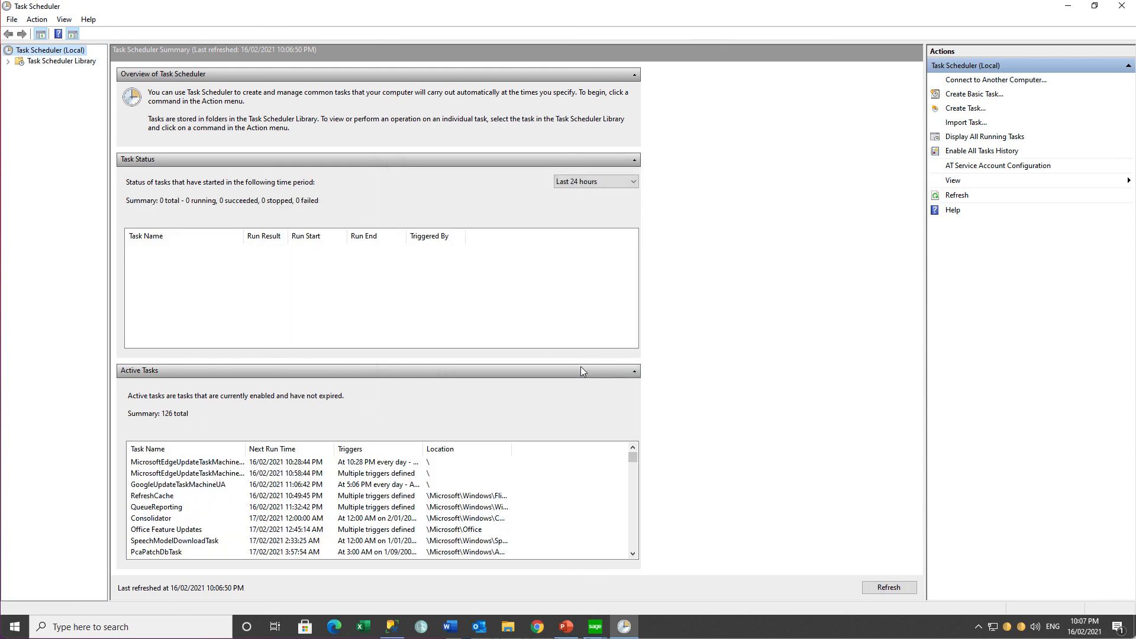
# - Show the tasks in the Task Scheduler Library and select the Run Reports task to check its entry
pyautogui.click(8, 61)
pyautogui.click(19, 71)
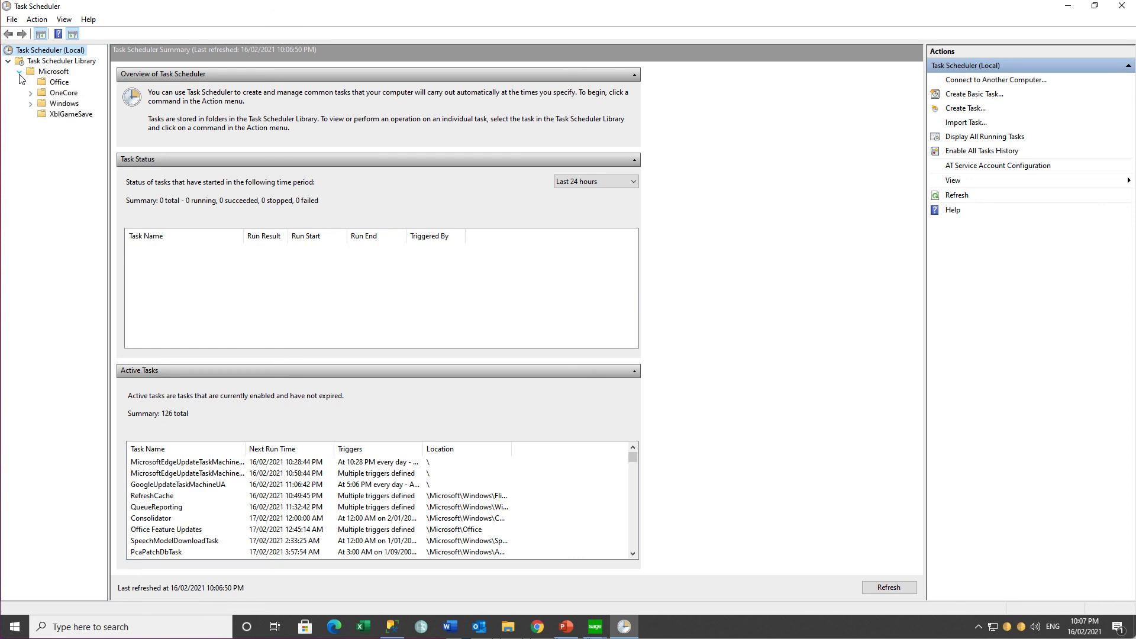
pyautogui.click(59, 63)
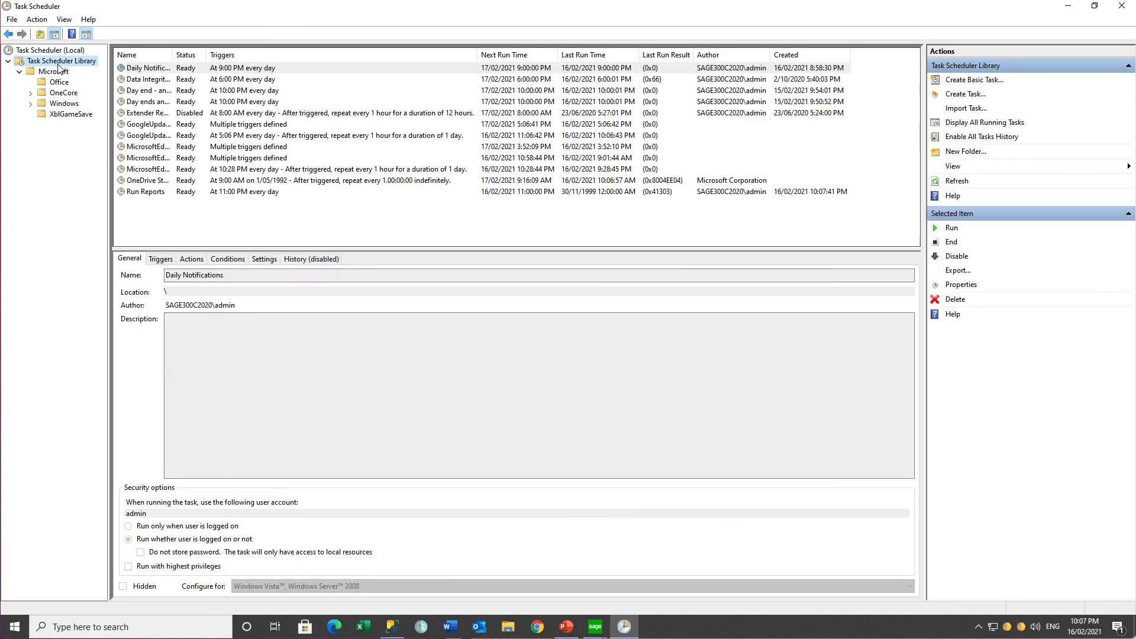
pyautogui.click(145, 192)
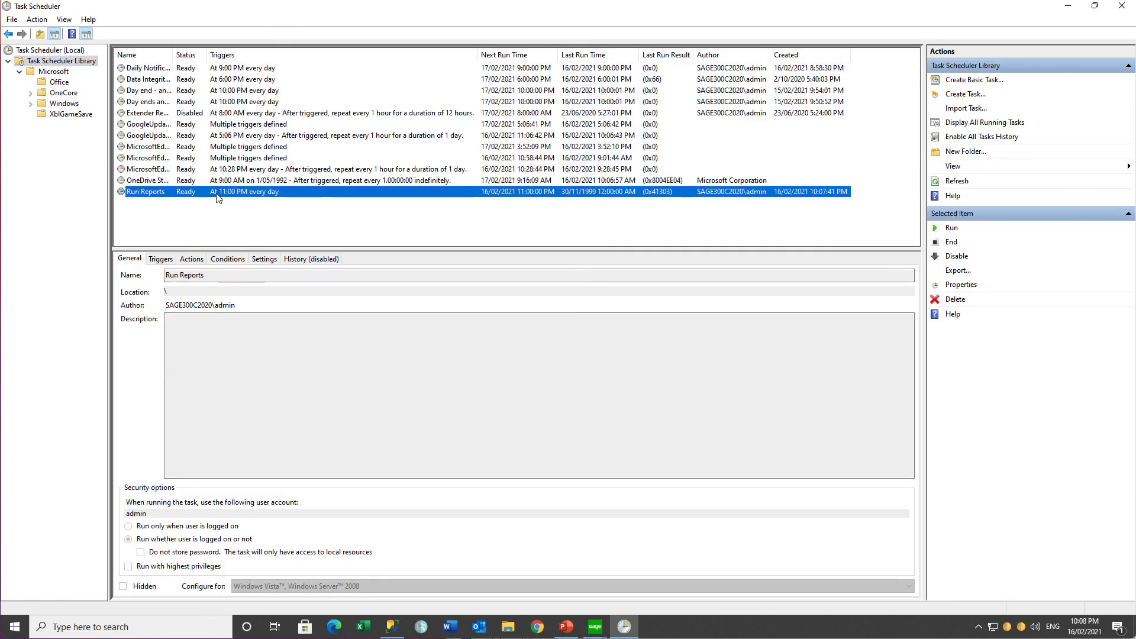